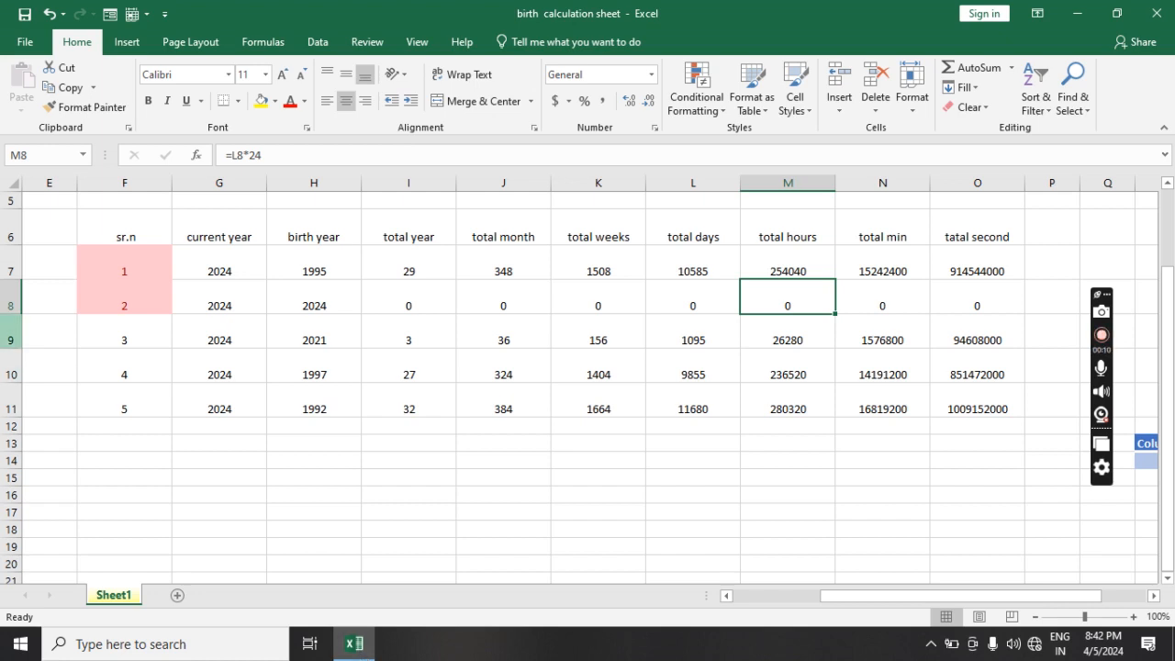
Create a new blank workbook and return to the recent workbook "birth calculation sheet".
{"action": "left_click", "coordinate": [25, 41]}
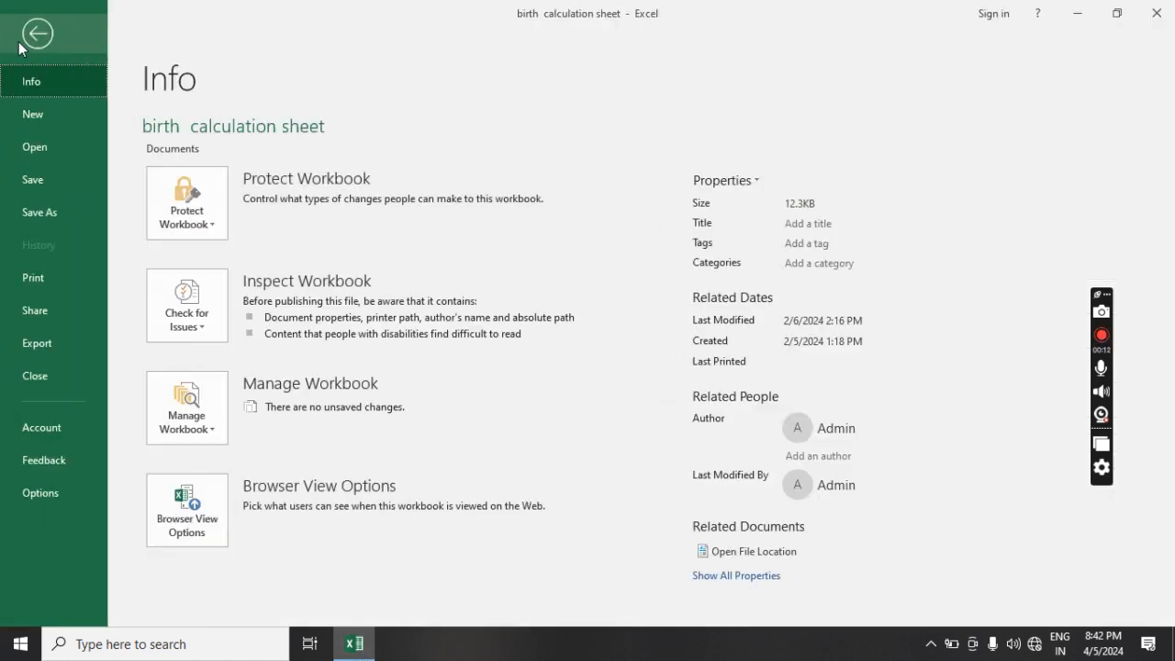
{"action": "left_click", "coordinate": [27, 124]}
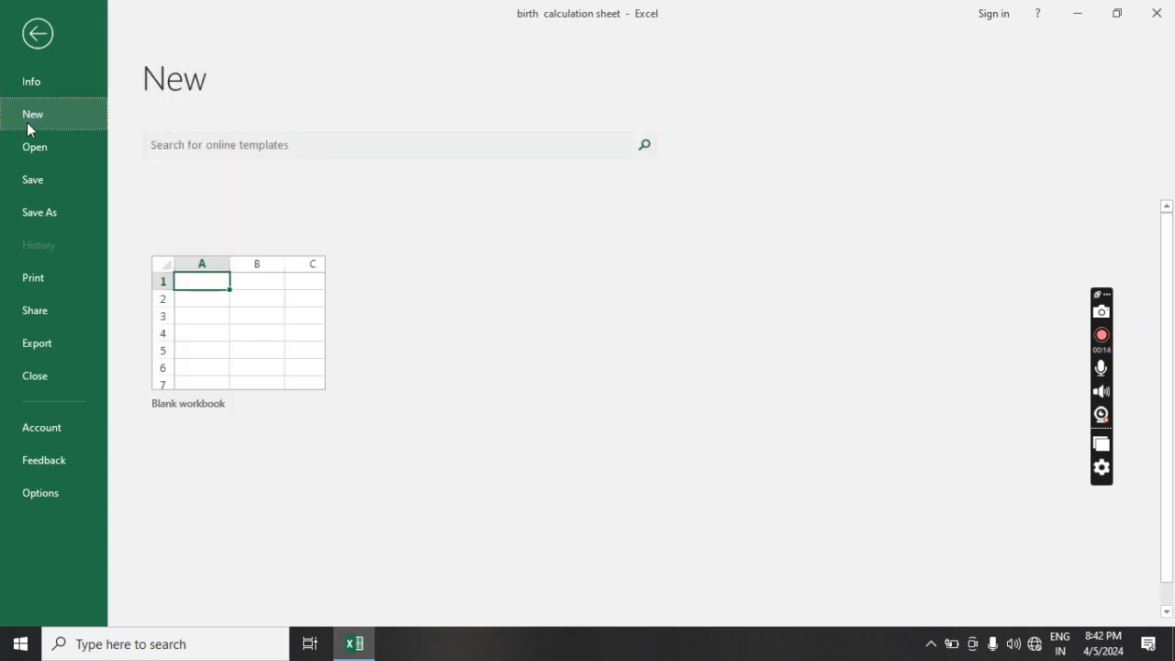
{"action": "left_click", "coordinate": [244, 272]}
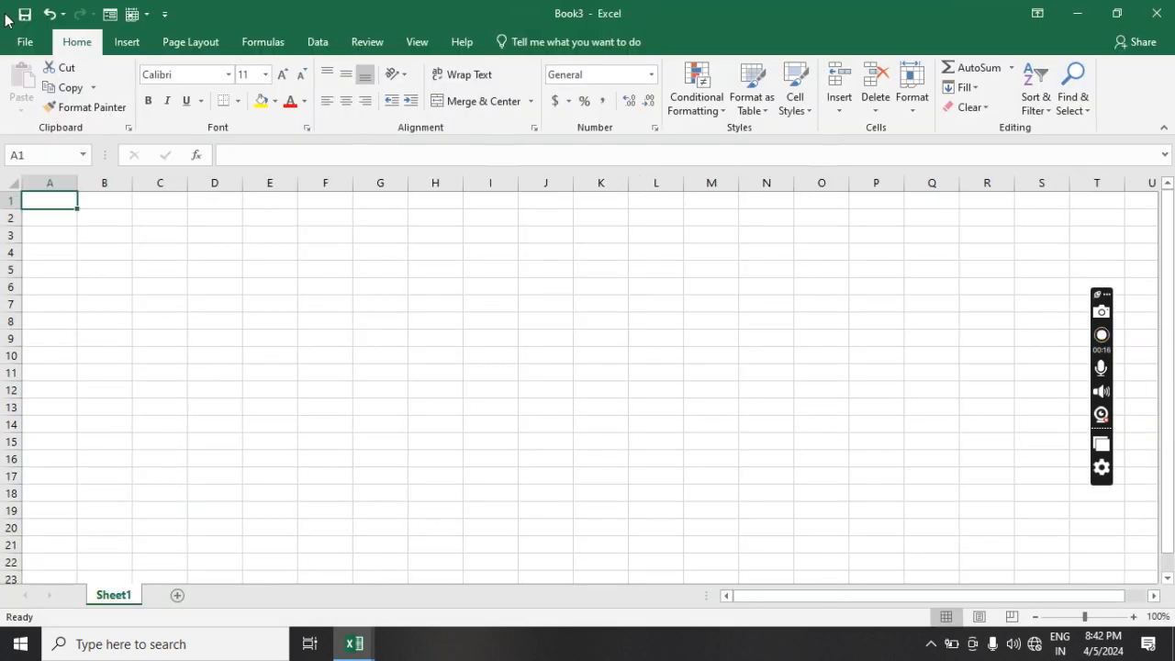
{"action": "left_click", "coordinate": [18, 44]}
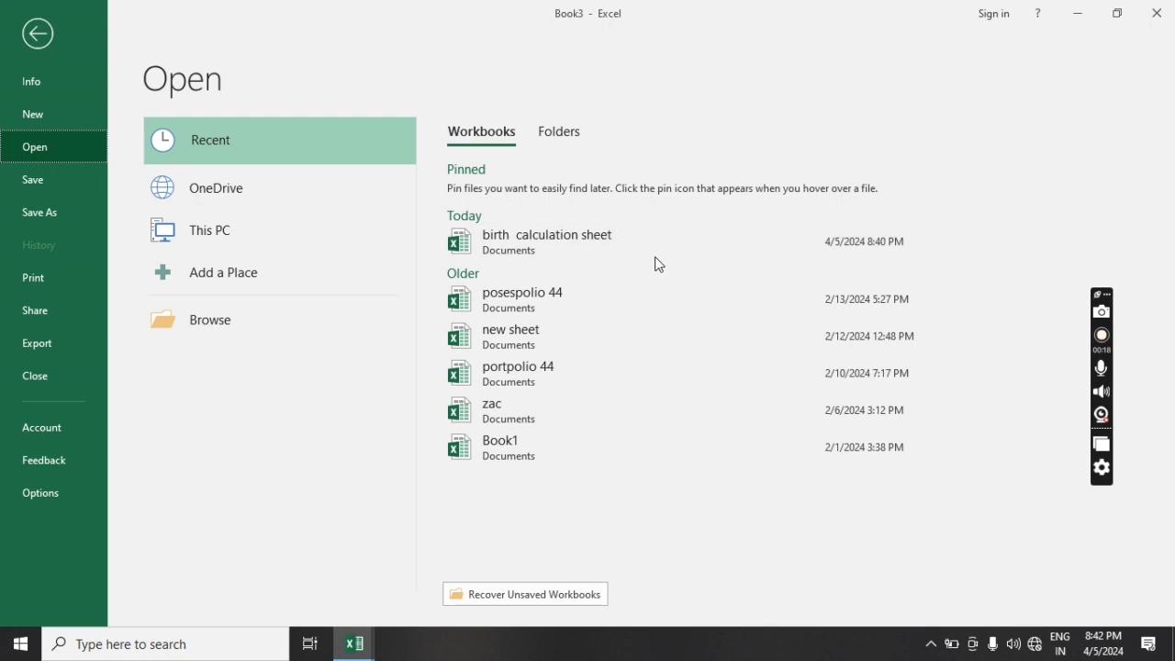
{"action": "left_click", "coordinate": [598, 255]}
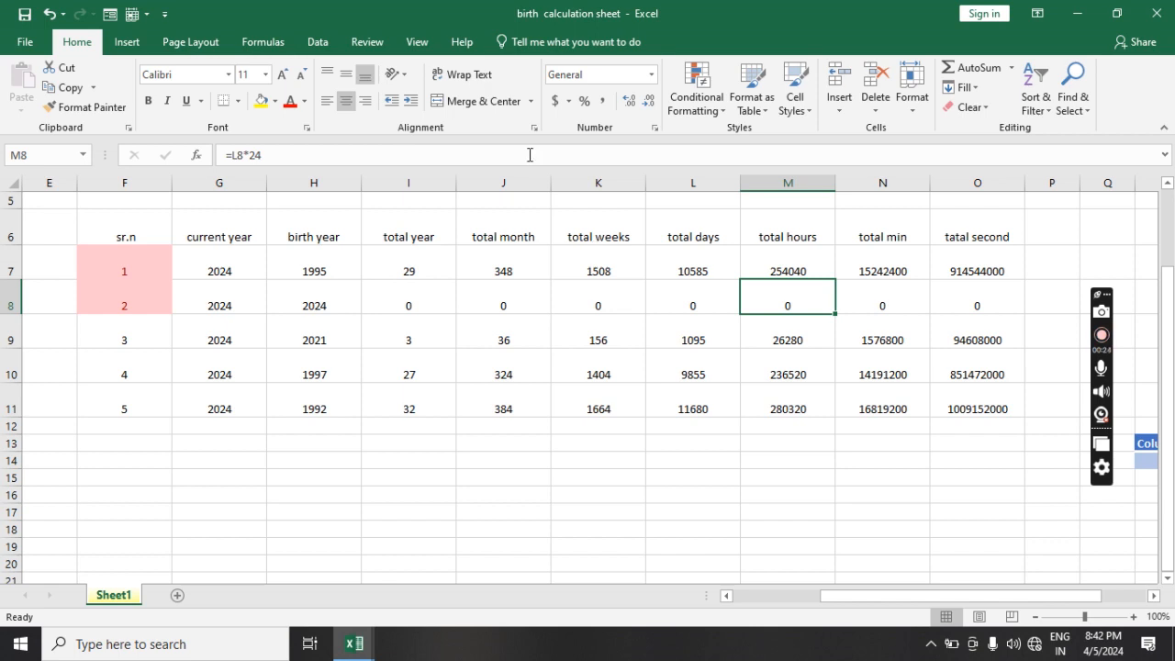
Set the height of header row 6 to 64.
{"action": "left_click", "coordinate": [913, 118]}
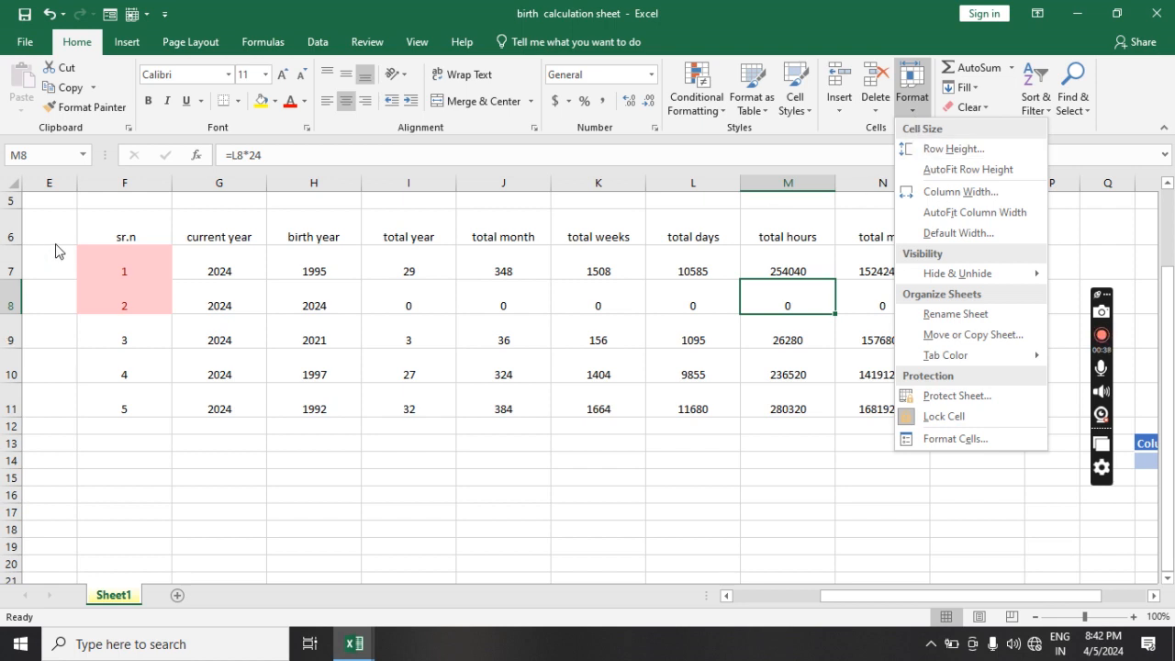
{"action": "left_click", "coordinate": [15, 239]}
{"action": "left_click", "coordinate": [13, 237]}
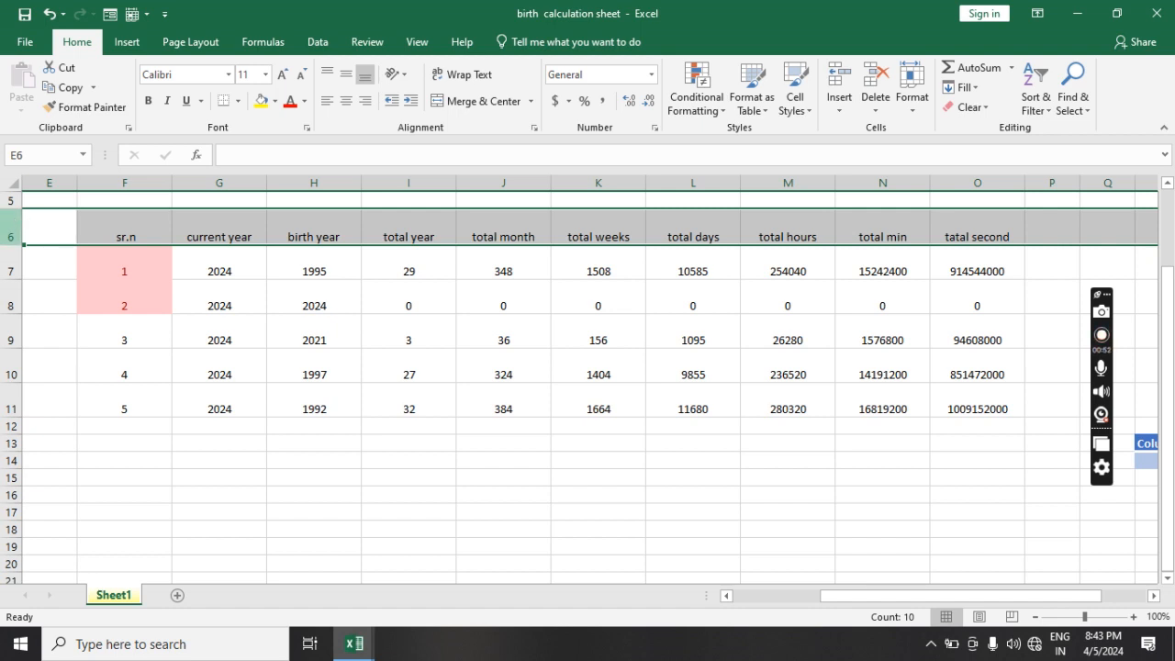
{"action": "left_click", "coordinate": [913, 106]}
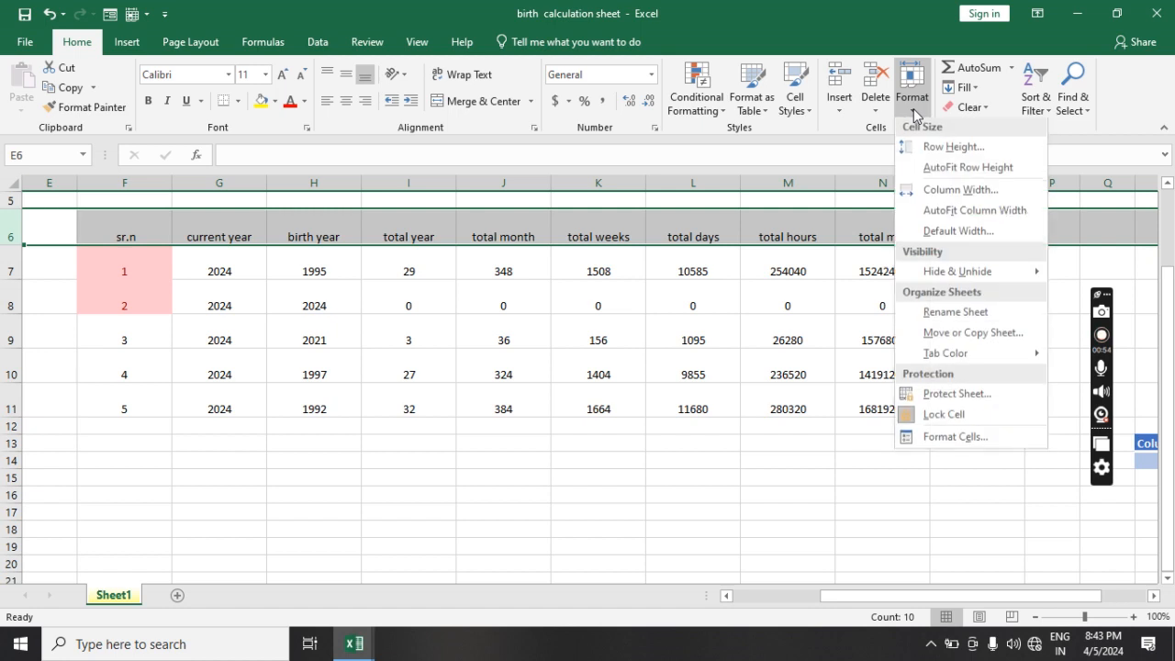
{"action": "left_click", "coordinate": [954, 149]}
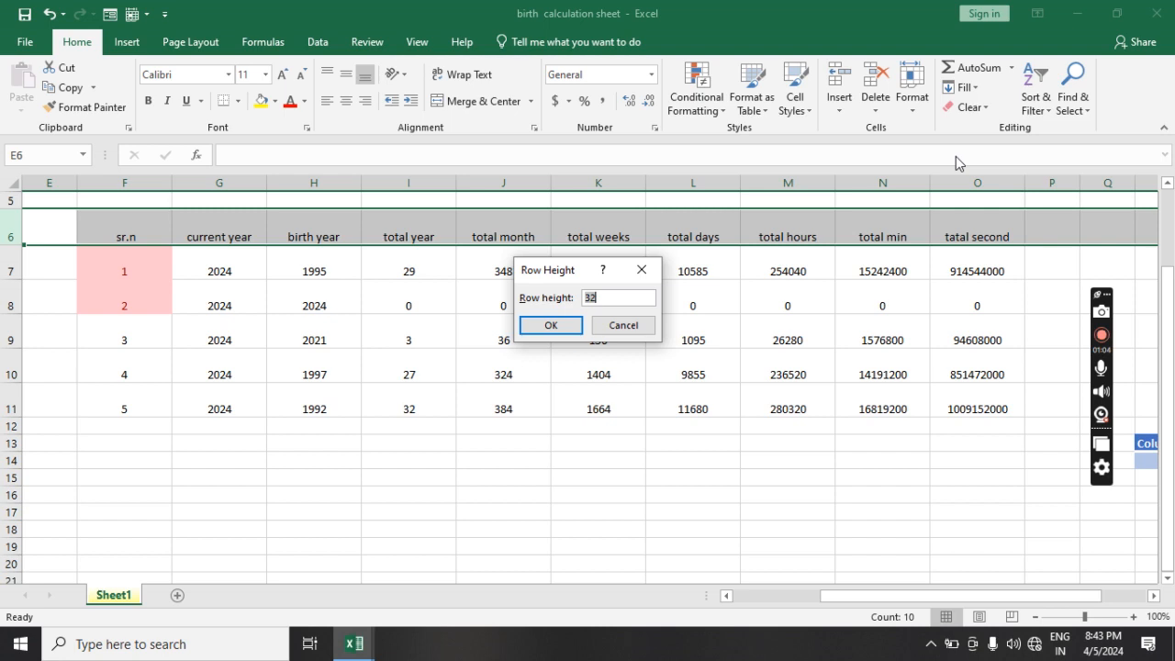
{"action": "type", "text": "64"}
{"action": "left_click", "coordinate": [551, 327]}
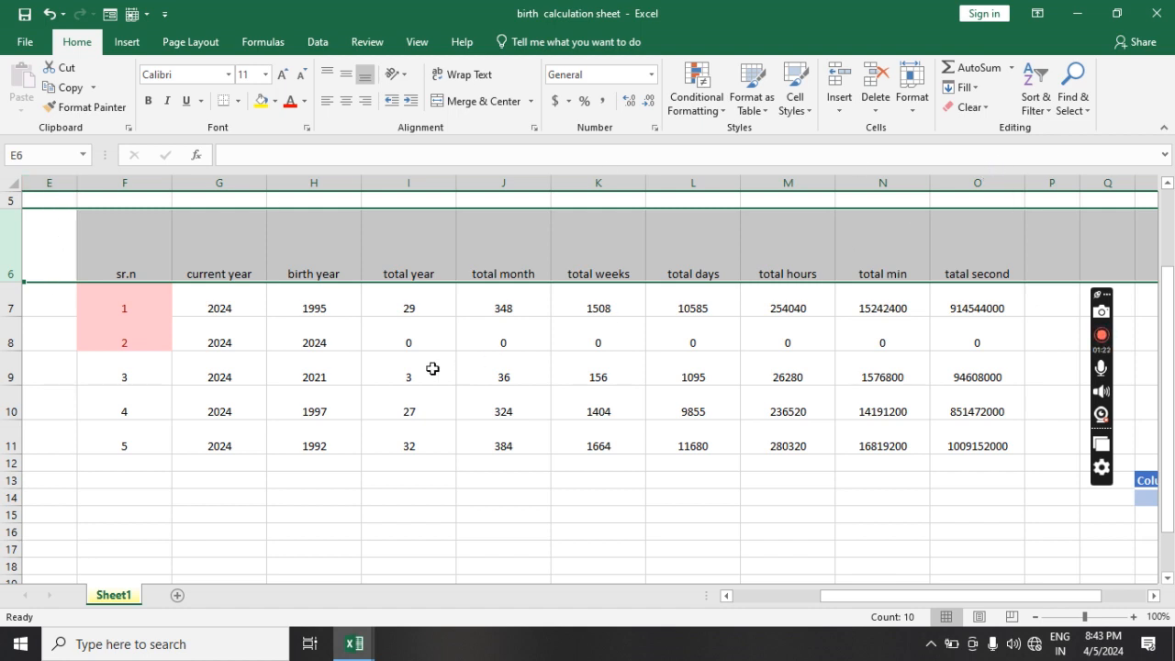
{"action": "left_click", "coordinate": [391, 365]}
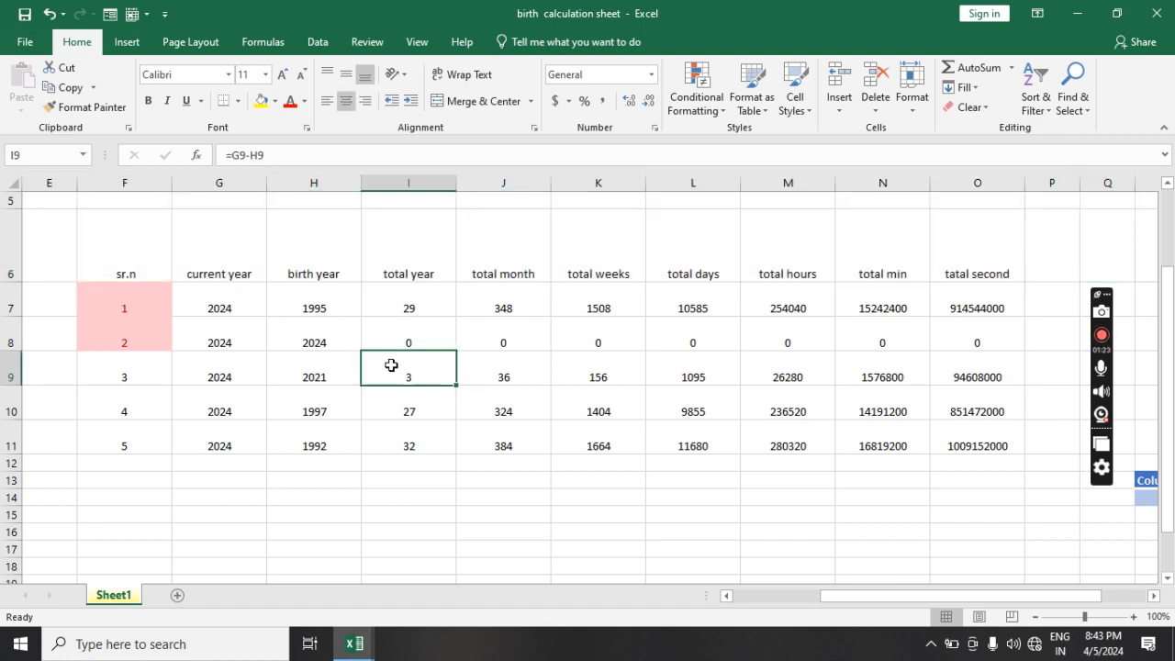
Set the width of column G, the current year column, to 35.
{"action": "left_click", "coordinate": [224, 186]}
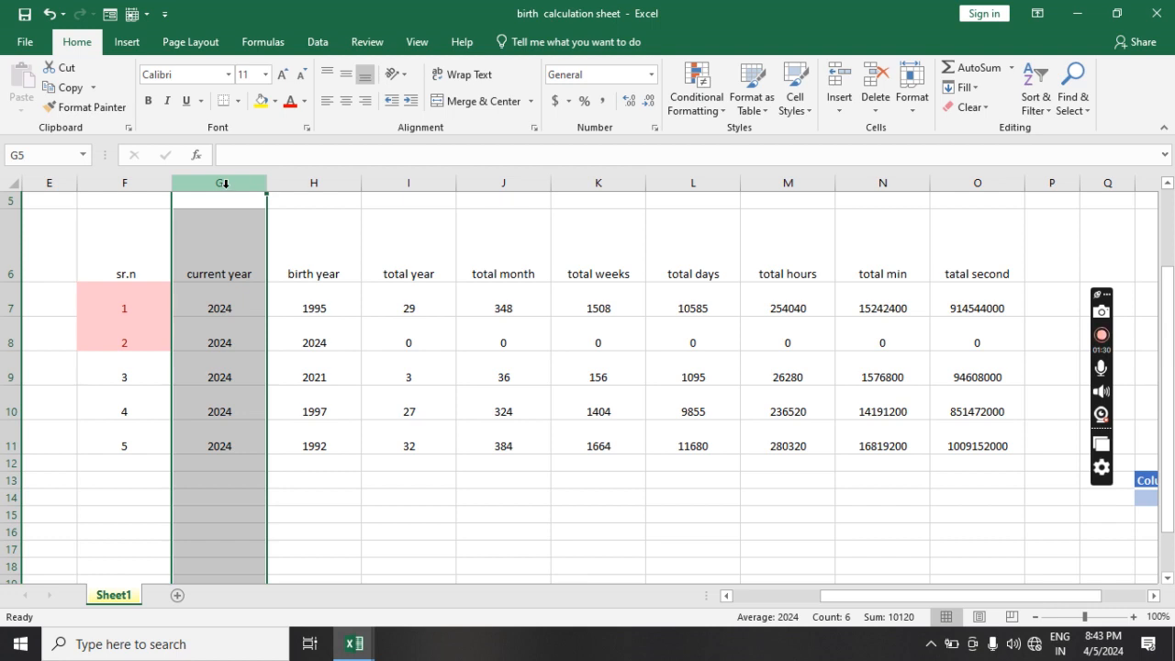
{"action": "left_click", "coordinate": [912, 107]}
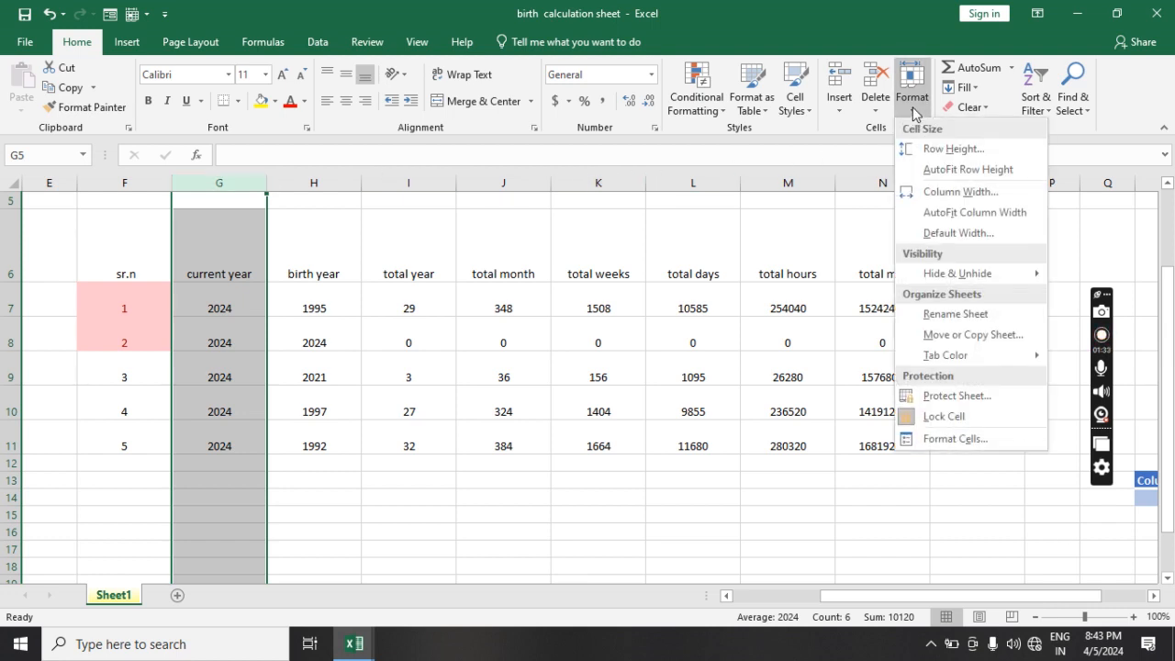
{"action": "left_click", "coordinate": [946, 192]}
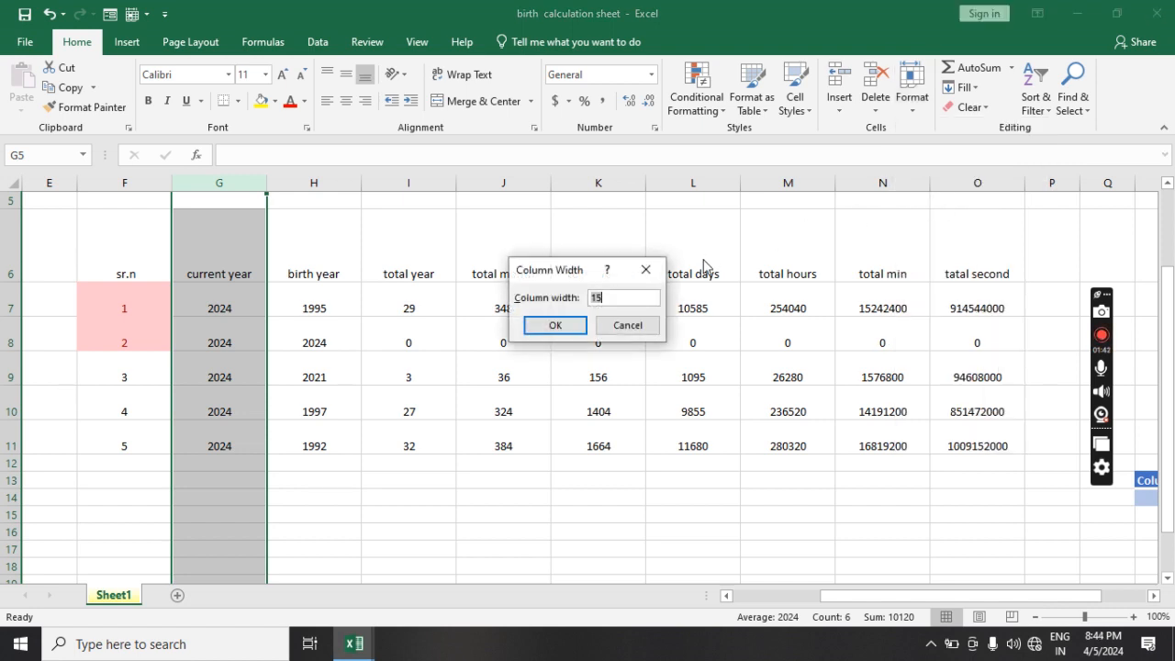
{"action": "left_click", "coordinate": [630, 298]}
{"action": "double_click", "coordinate": [604, 297]}
{"action": "type", "text": "35"}
{"action": "left_click", "coordinate": [577, 326]}
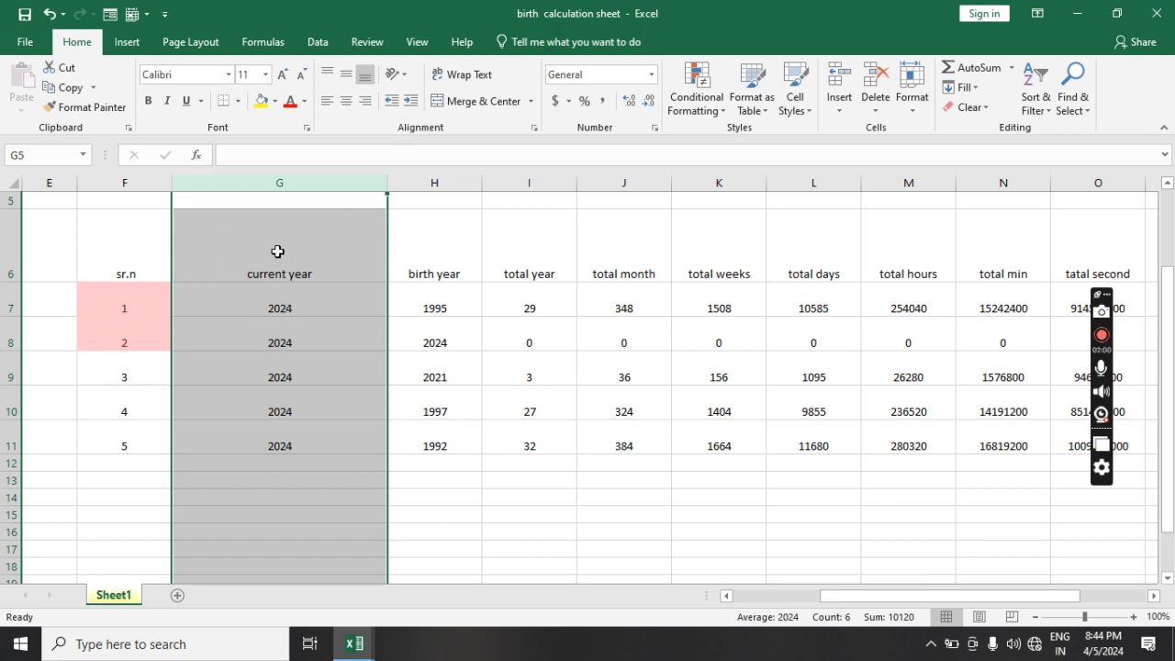
{"action": "left_click", "coordinate": [369, 259]}
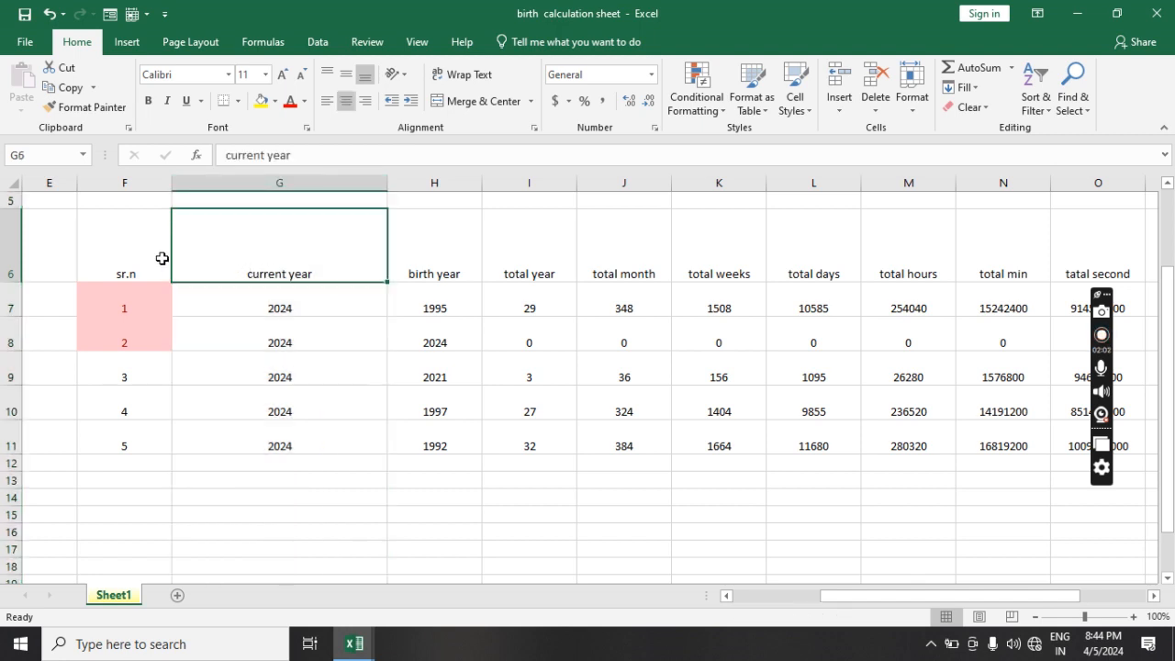
{"action": "left_click", "coordinate": [343, 356]}
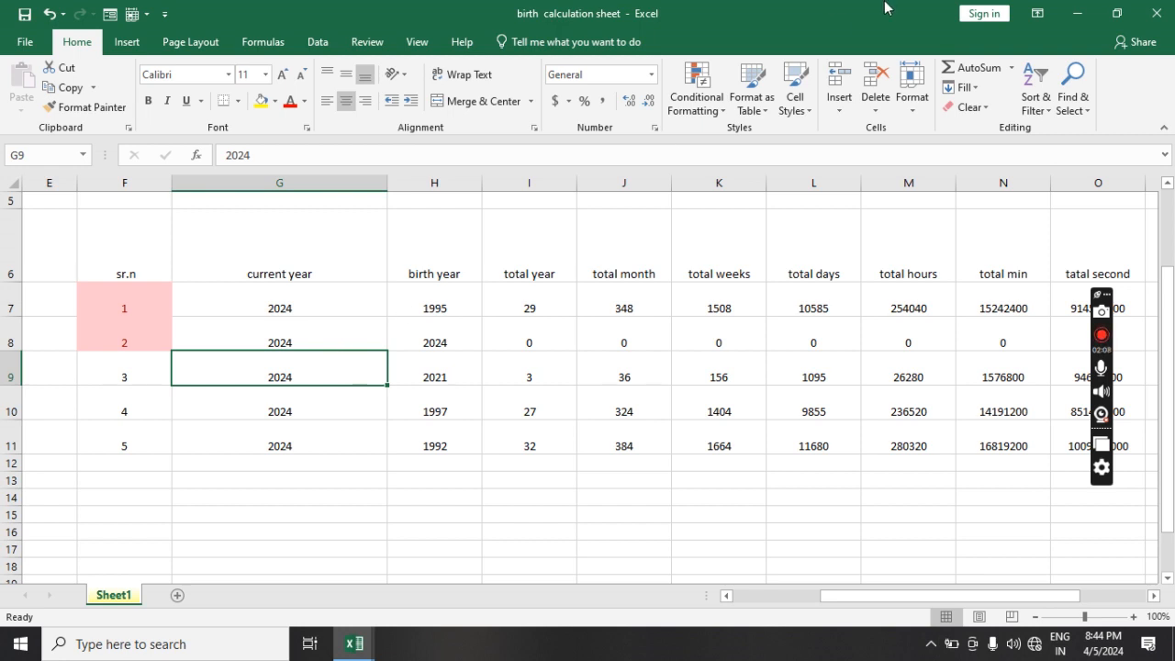
Hide row 8, the record with serial number 2.
{"action": "left_click", "coordinate": [913, 101]}
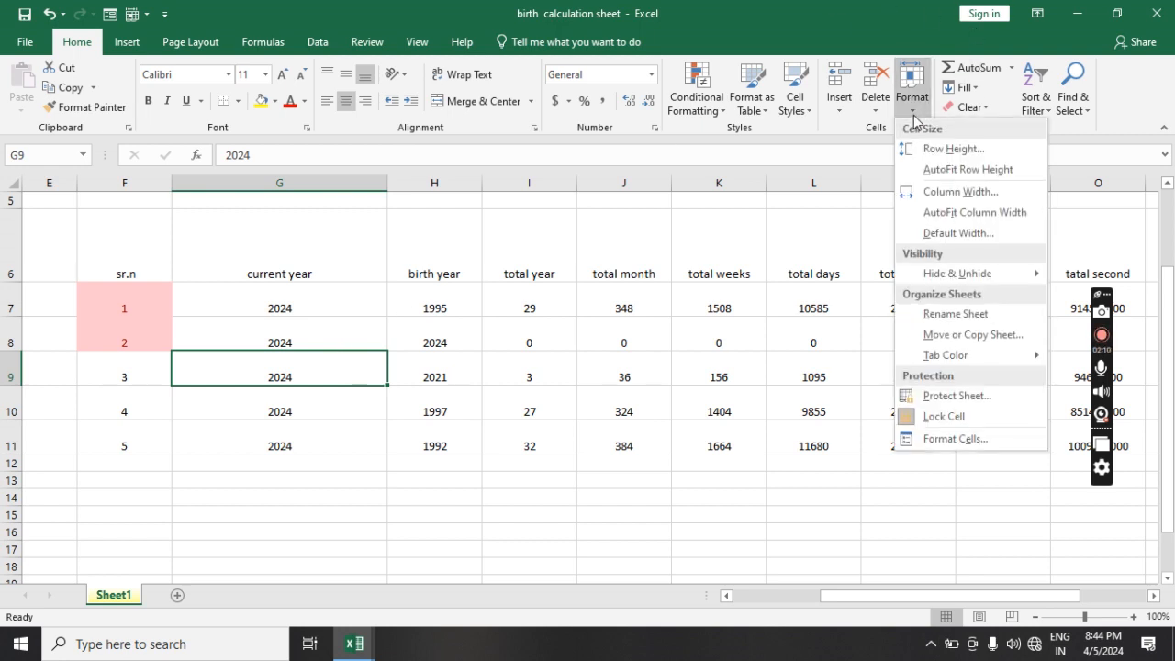
{"action": "mouse_move", "coordinate": [973, 278]}
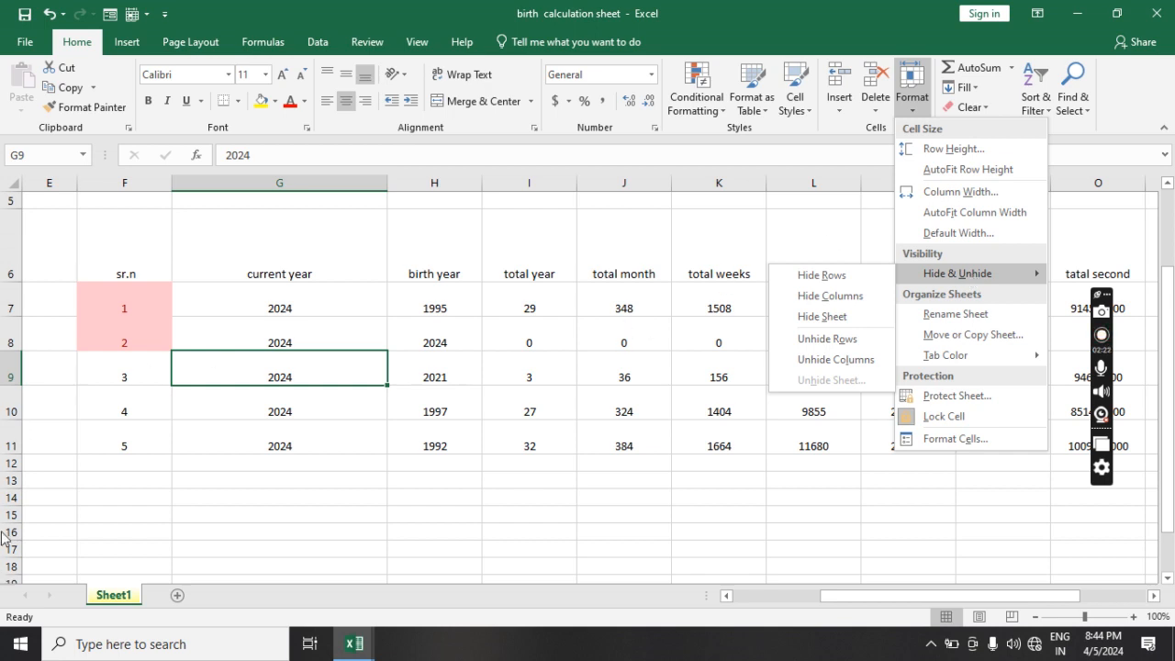
{"action": "left_click", "coordinate": [17, 338]}
{"action": "left_click", "coordinate": [17, 338]}
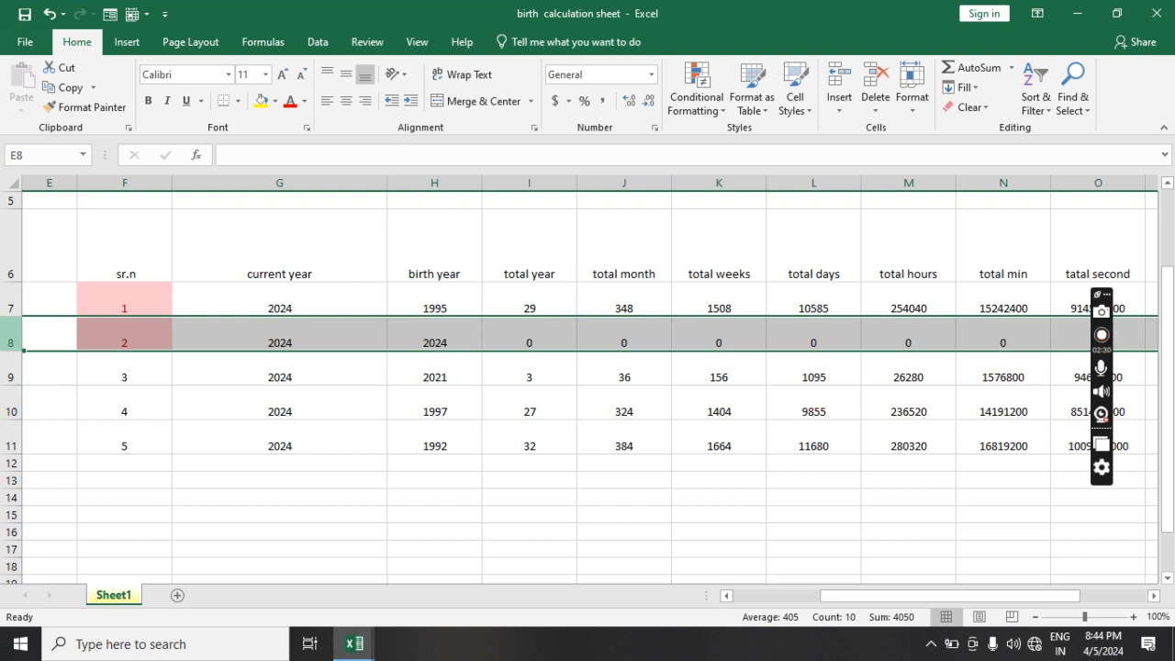
{"action": "left_click", "coordinate": [914, 108]}
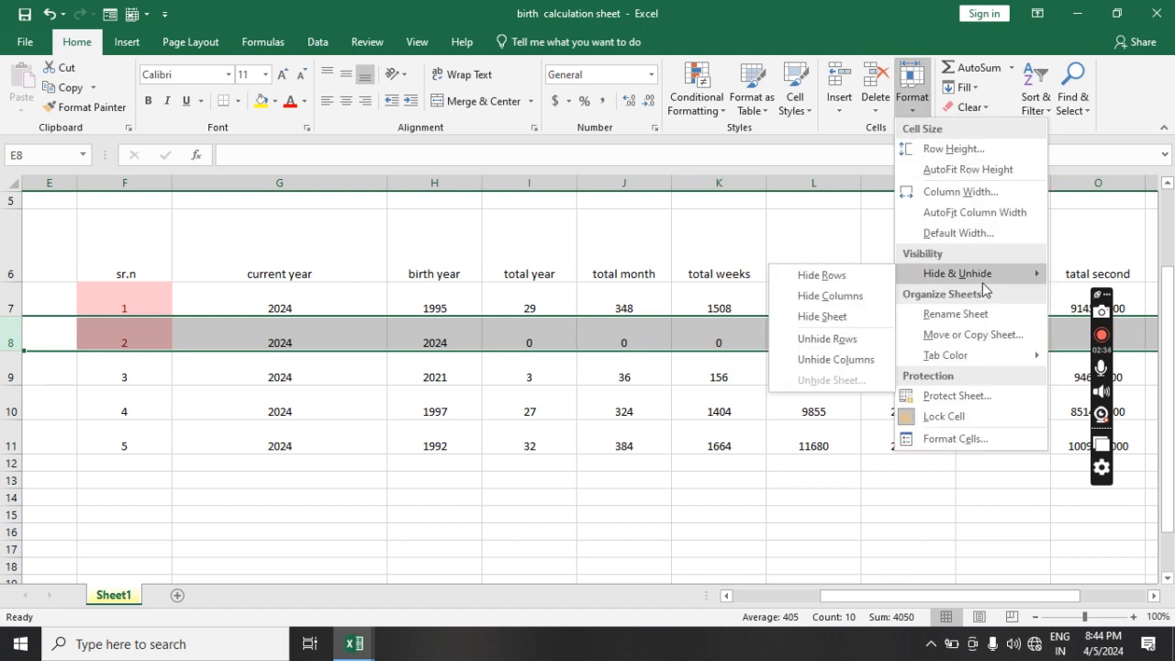
{"action": "left_click", "coordinate": [822, 280]}
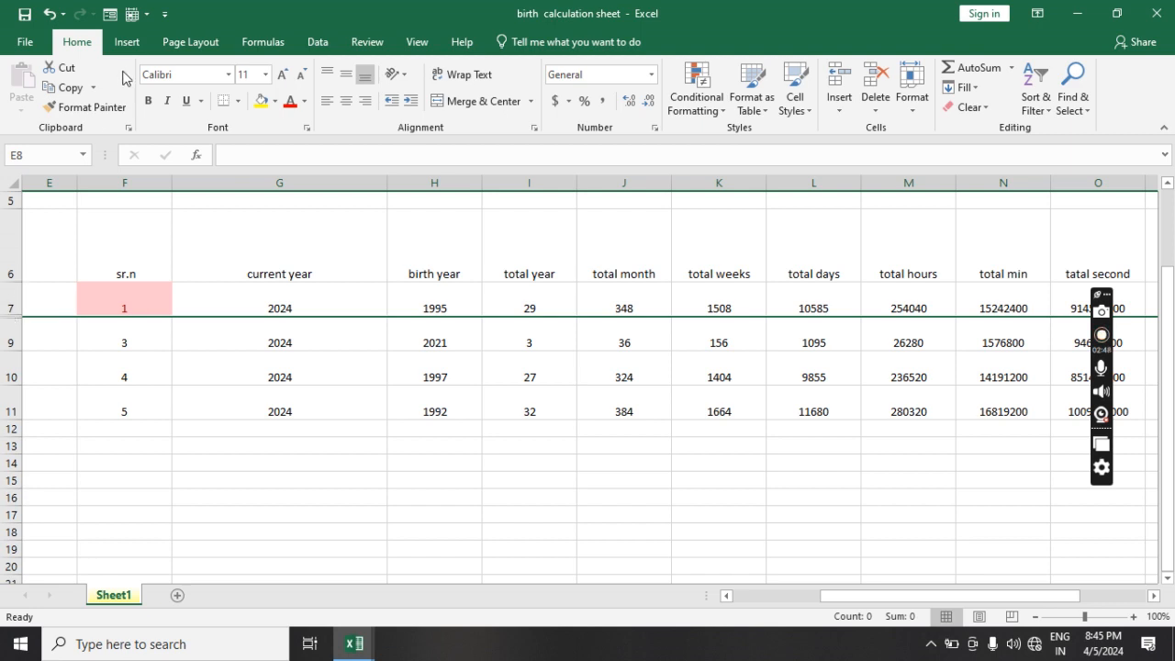
Unhide row 8 between rows 7 and 9.
{"action": "left_click", "coordinate": [912, 101]}
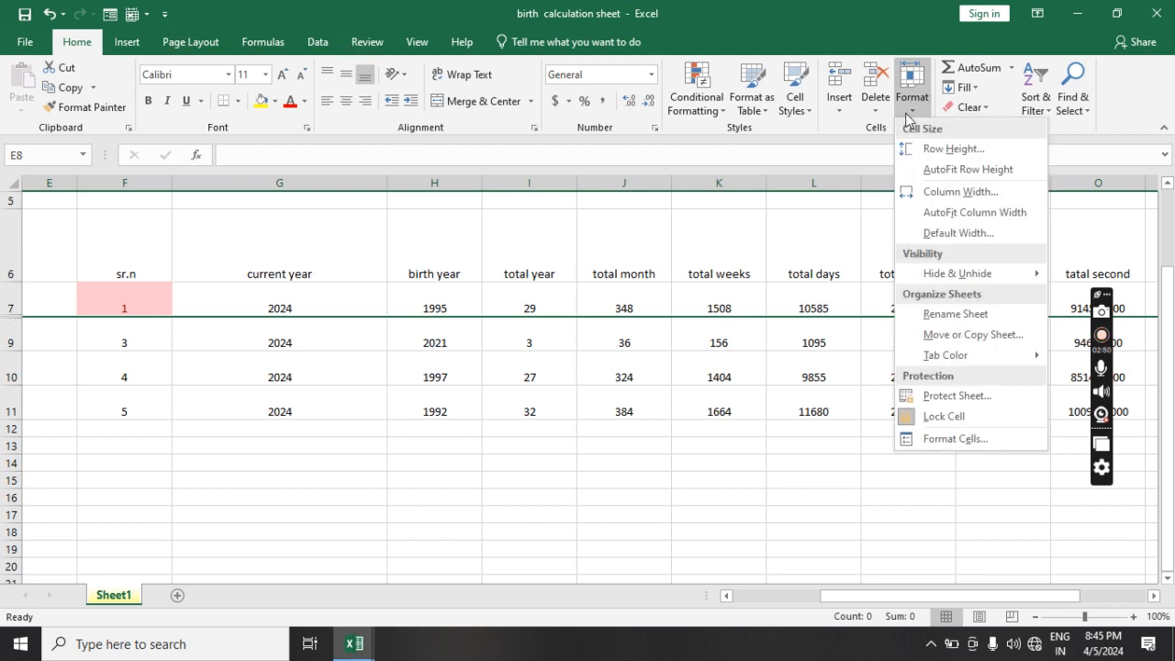
{"action": "mouse_move", "coordinate": [936, 274]}
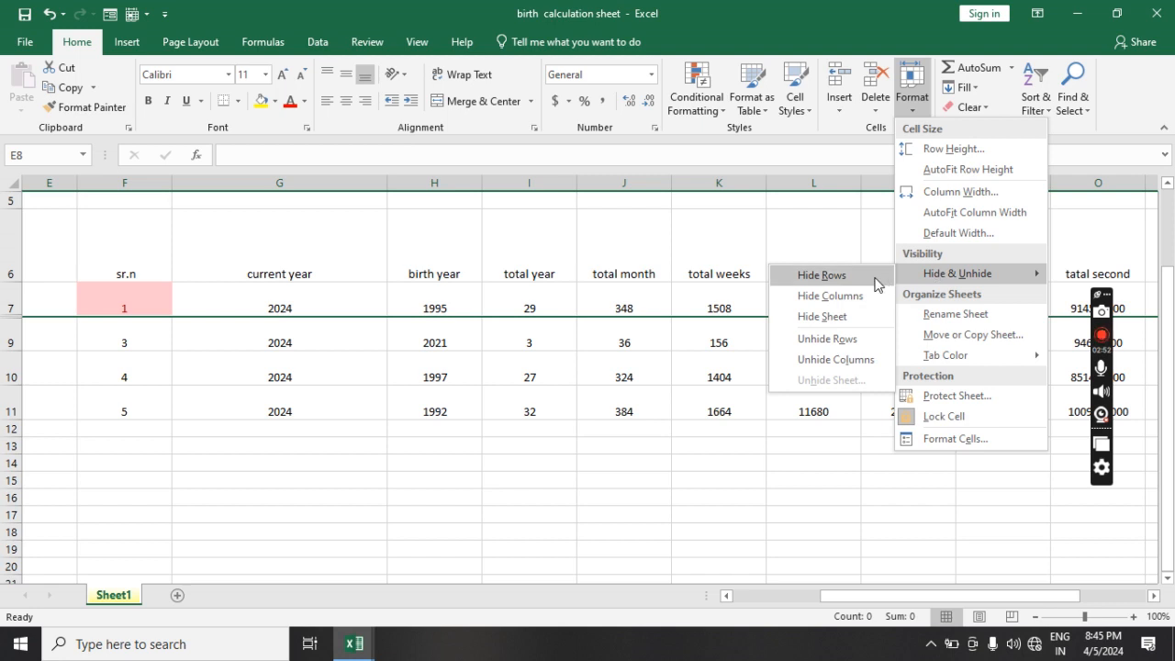
{"action": "left_click", "coordinate": [838, 341]}
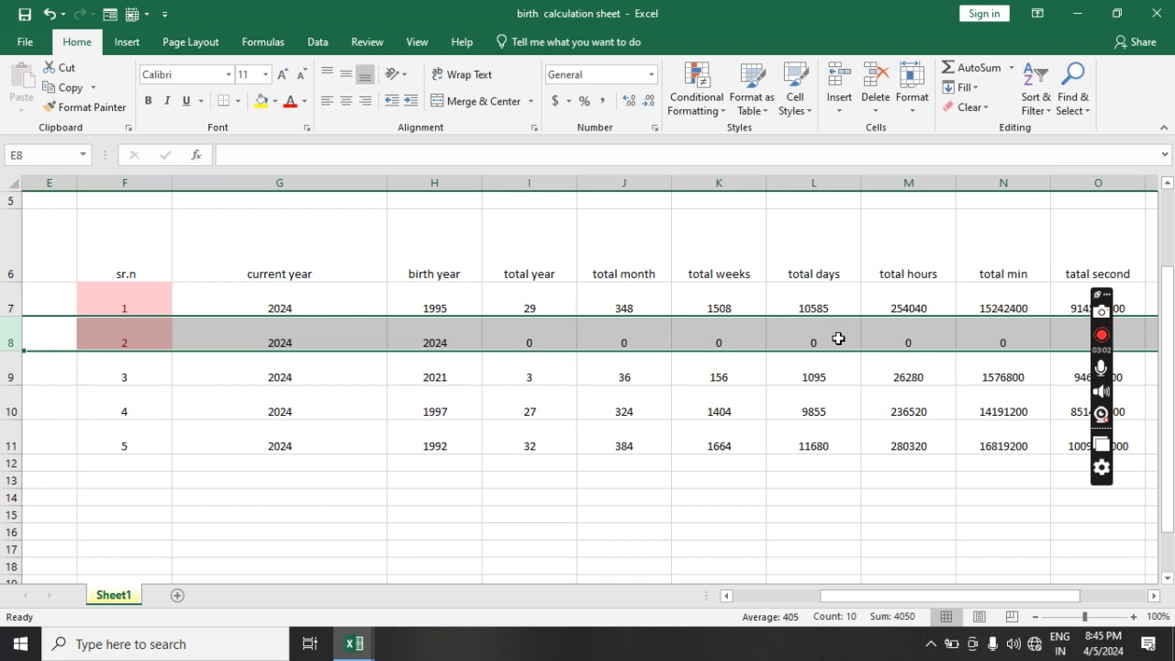
{"action": "left_click", "coordinate": [348, 362]}
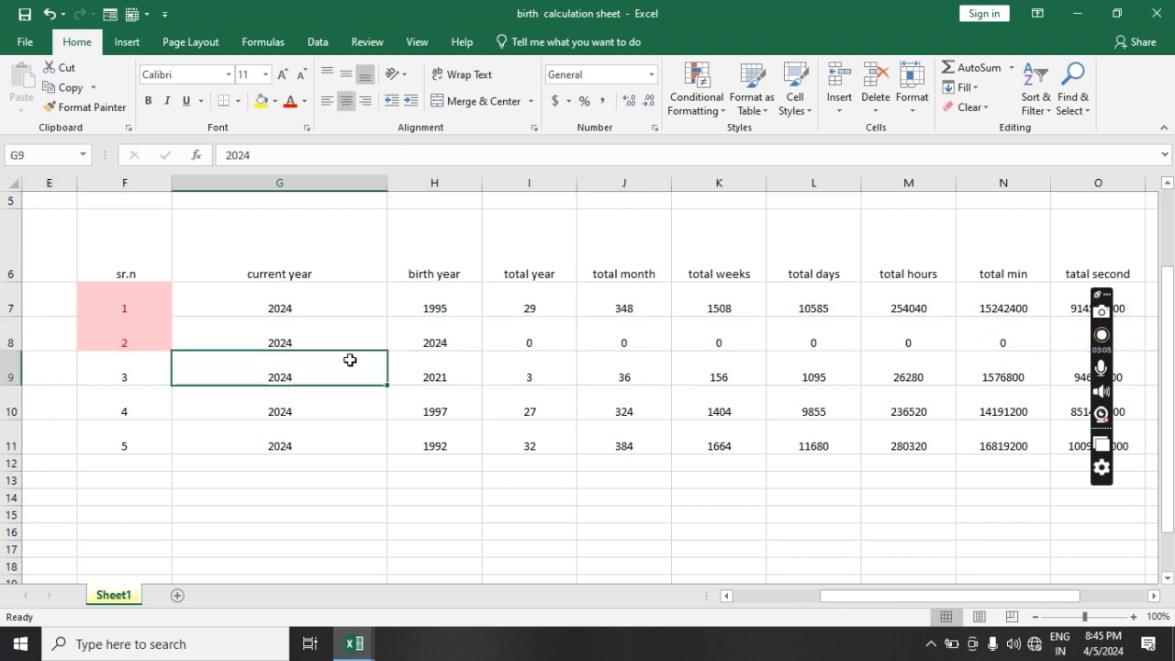
Hide column G, which holds the current year.
{"action": "left_click", "coordinate": [297, 177]}
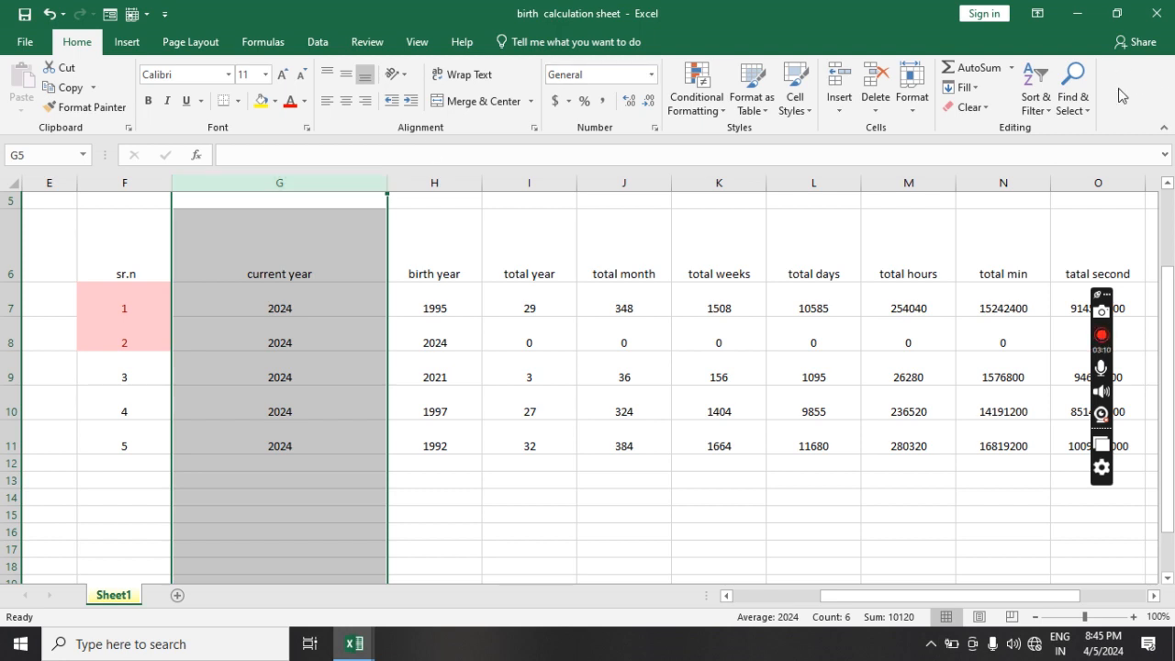
{"action": "left_click", "coordinate": [902, 111]}
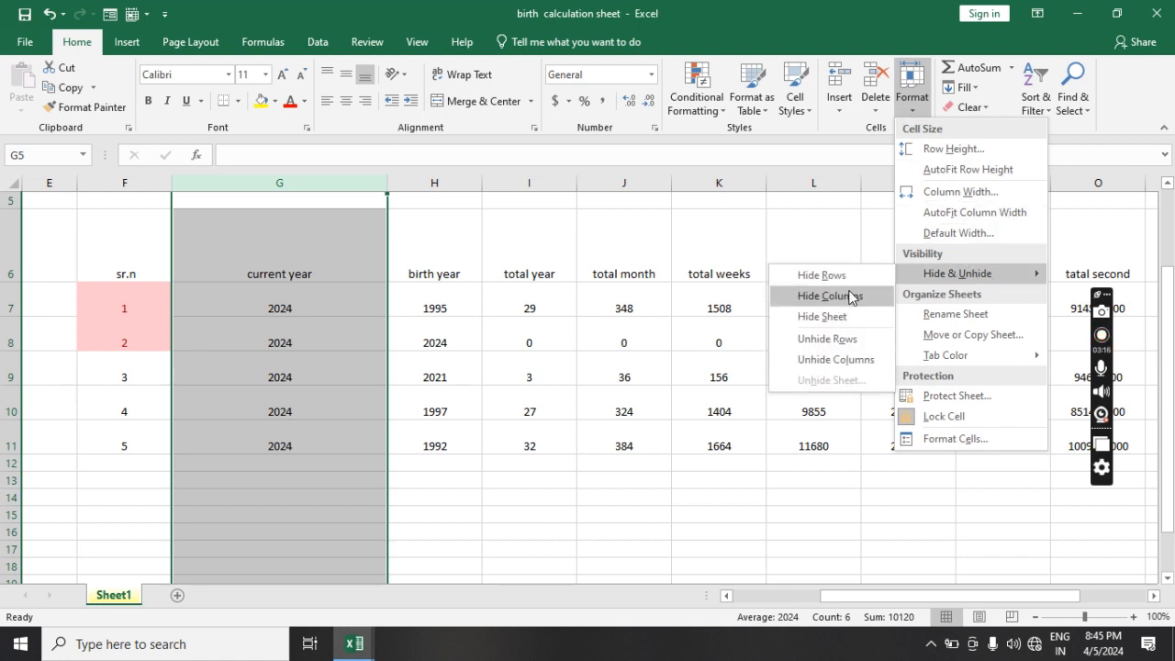
{"action": "left_click", "coordinate": [849, 296]}
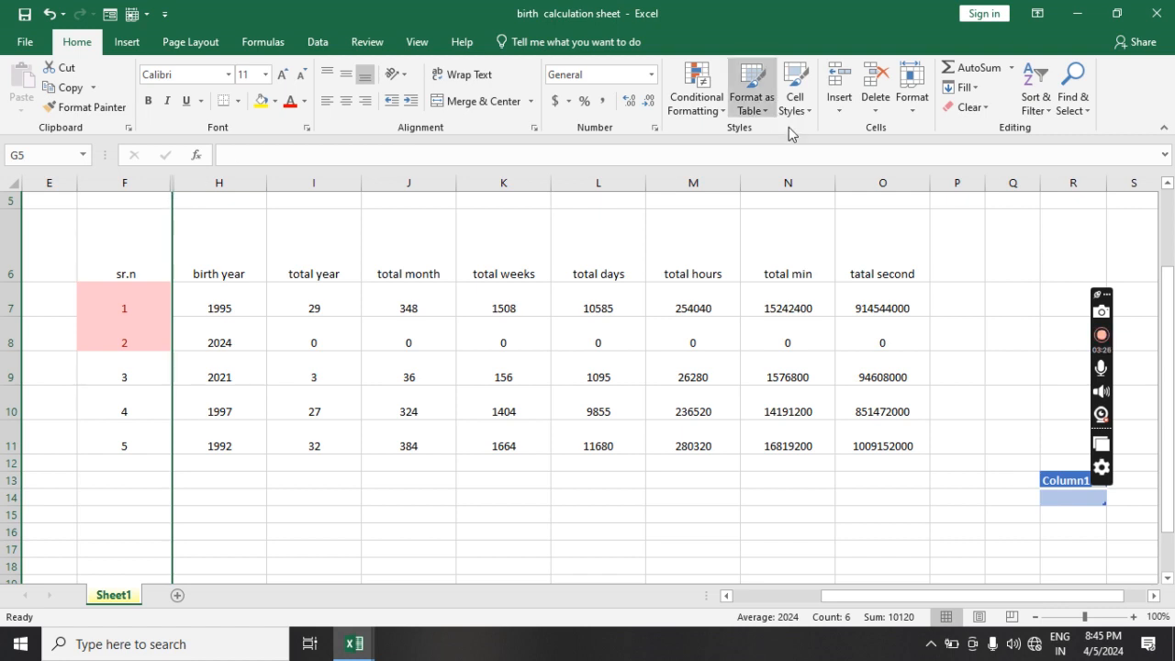
Unhide column G between columns F and H.
{"action": "left_click", "coordinate": [914, 103]}
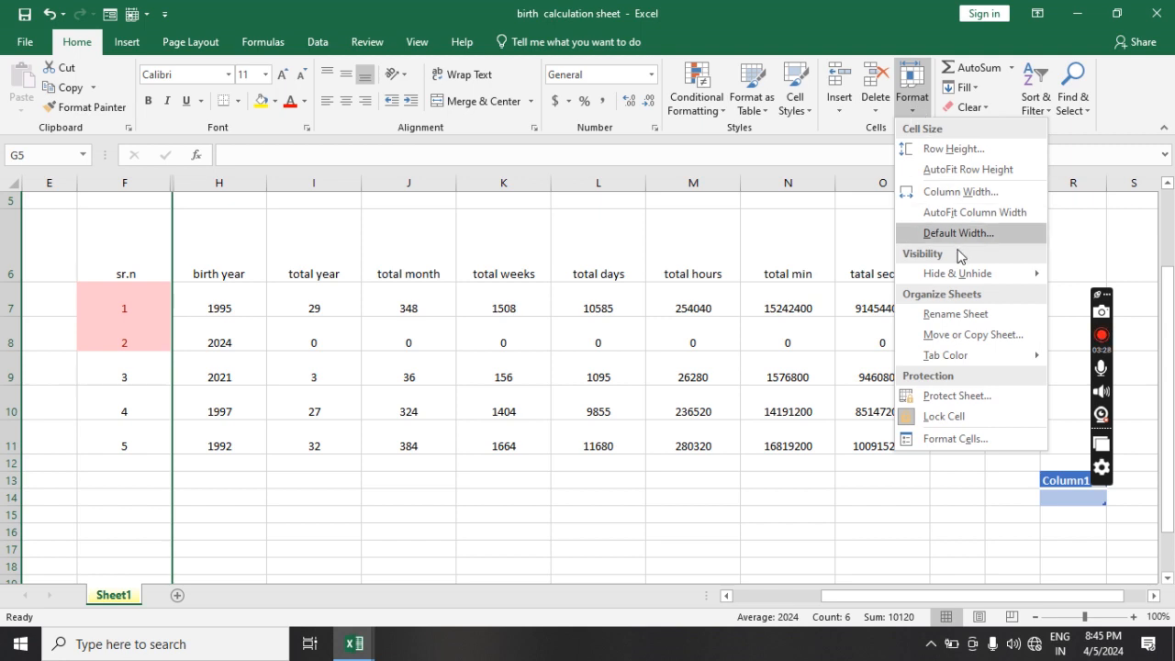
{"action": "mouse_move", "coordinate": [954, 273]}
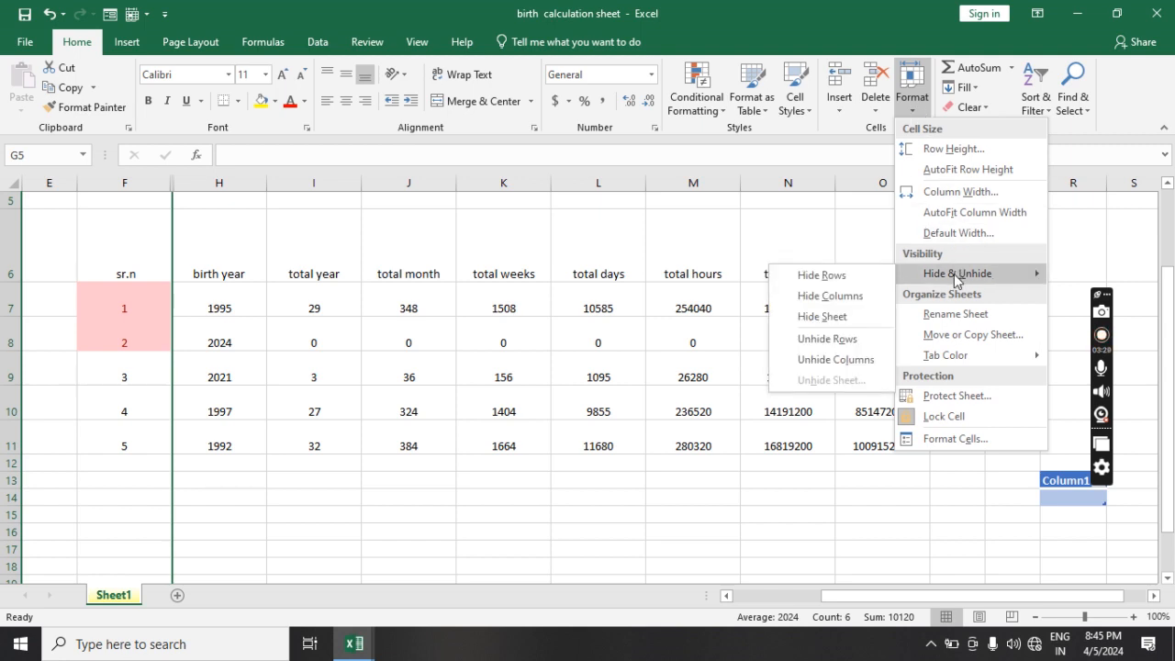
{"action": "left_click", "coordinate": [816, 361]}
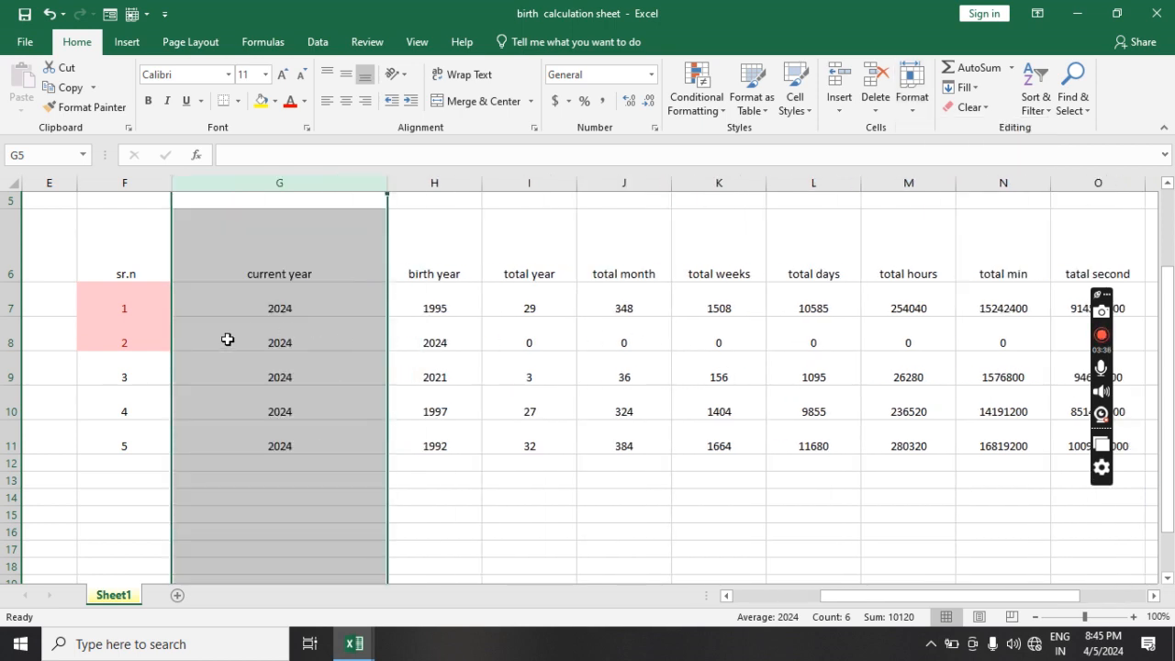
{"action": "left_click", "coordinate": [269, 294]}
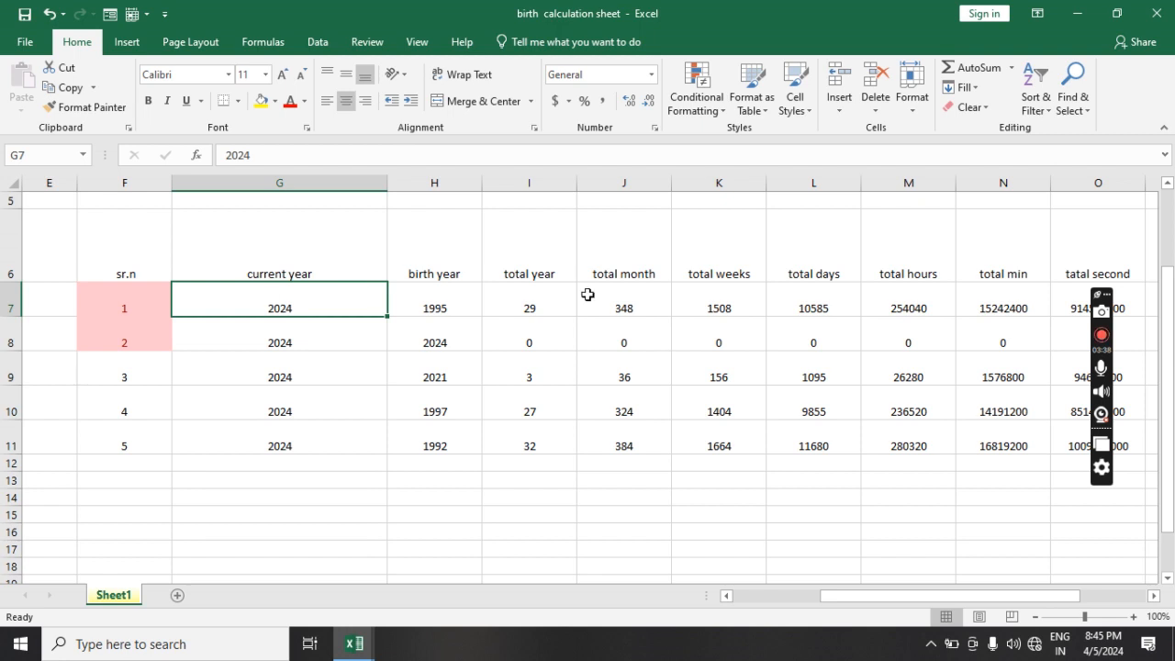
Try to hide Sheet1 while it is the only worksheet in the workbook.
{"action": "left_click", "coordinate": [912, 92]}
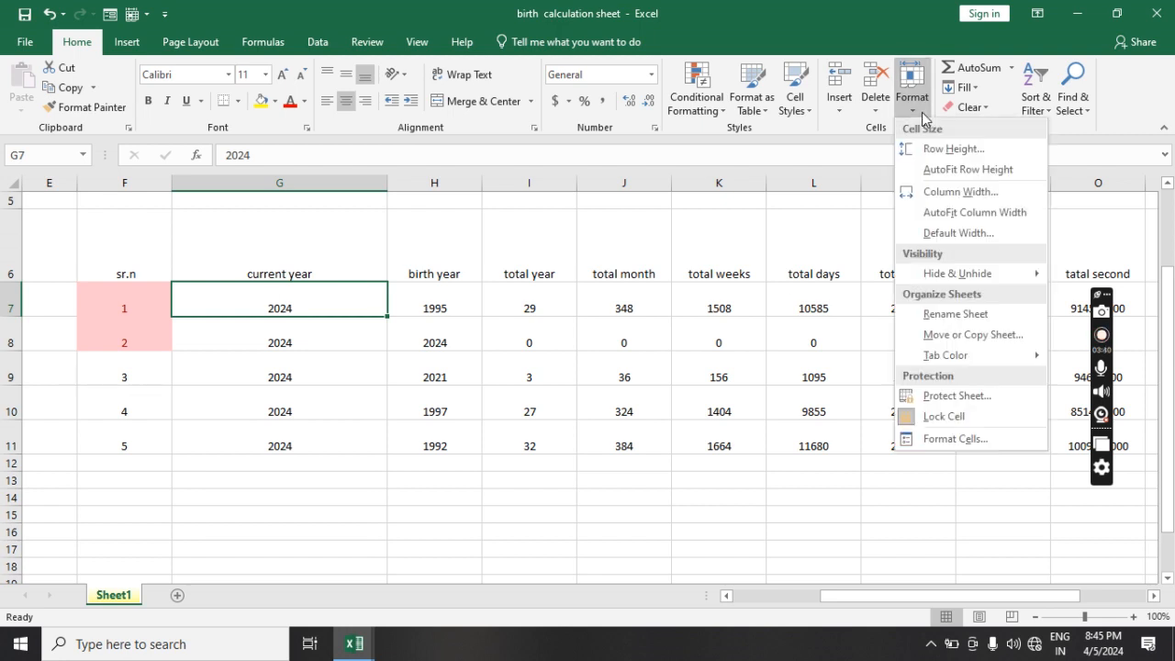
{"action": "mouse_move", "coordinate": [956, 275]}
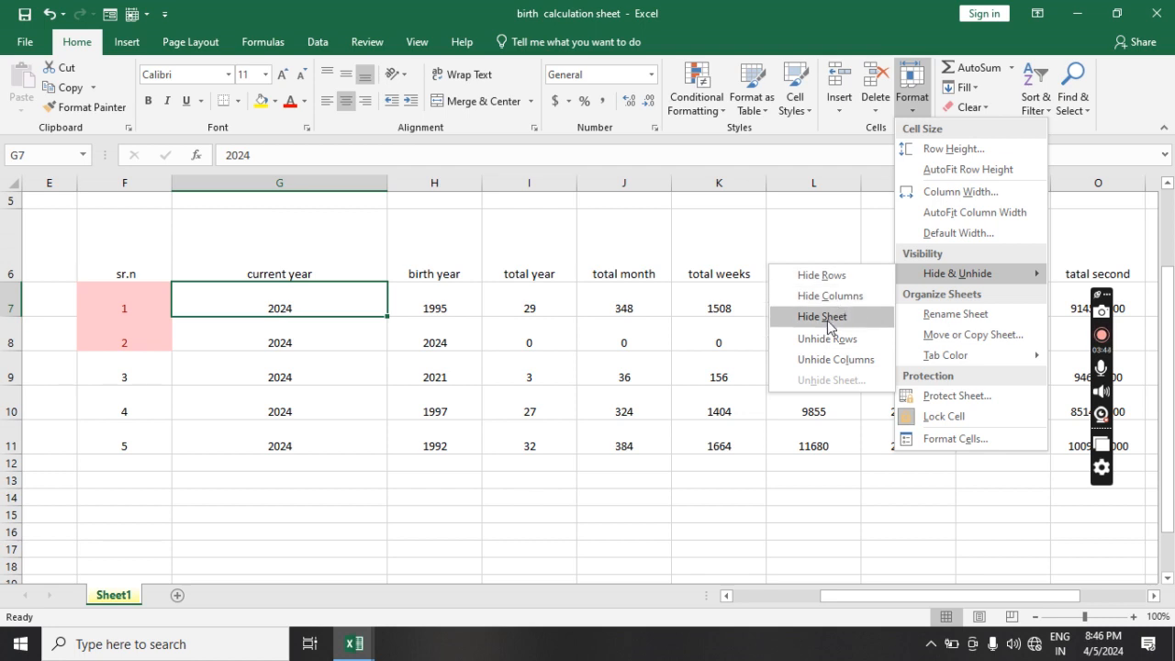
{"action": "left_click", "coordinate": [826, 317]}
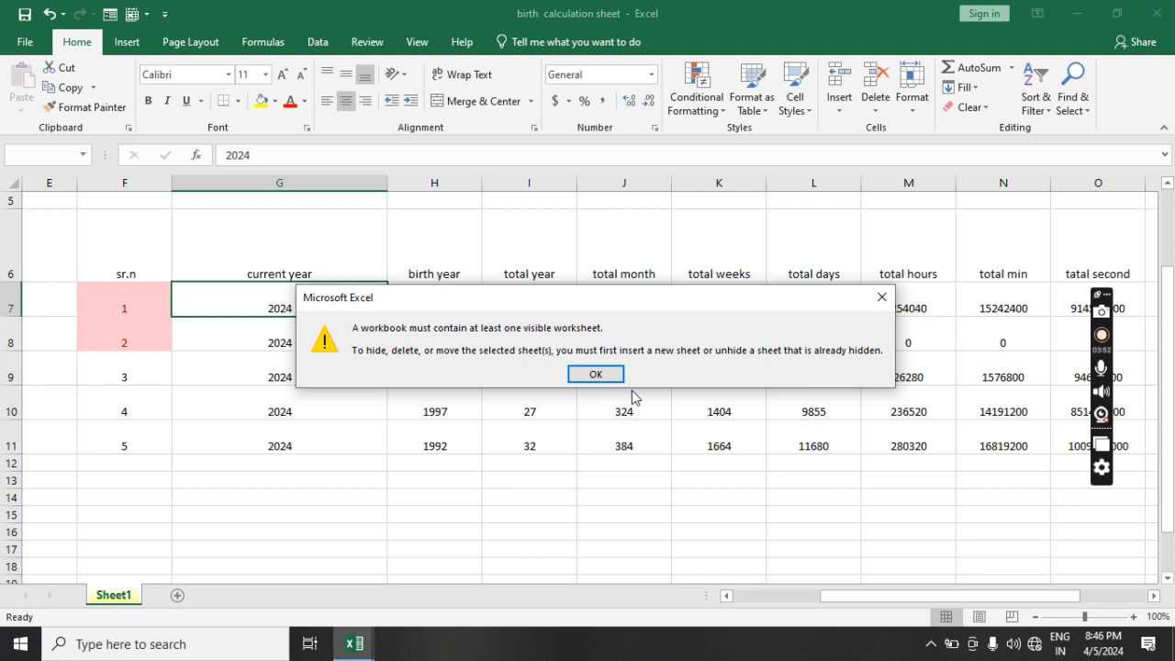
{"action": "left_click", "coordinate": [600, 372]}
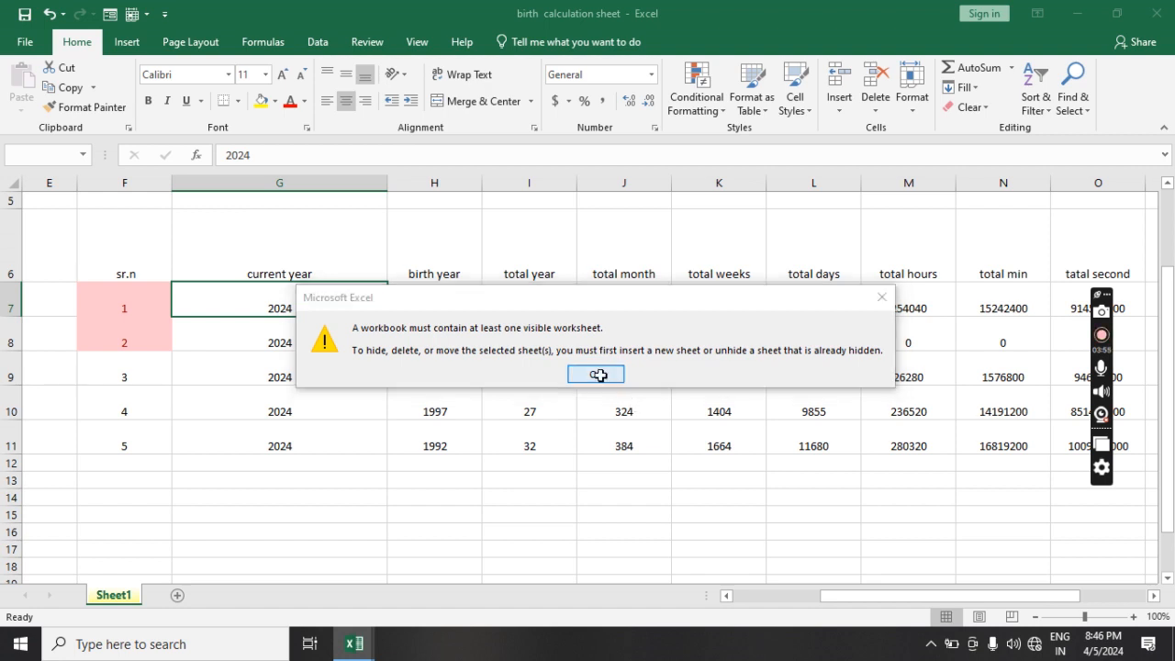
Add two blank worksheets to the workbook and hide Sheet1, which holds the birth calculation table.
{"action": "left_click", "coordinate": [178, 597]}
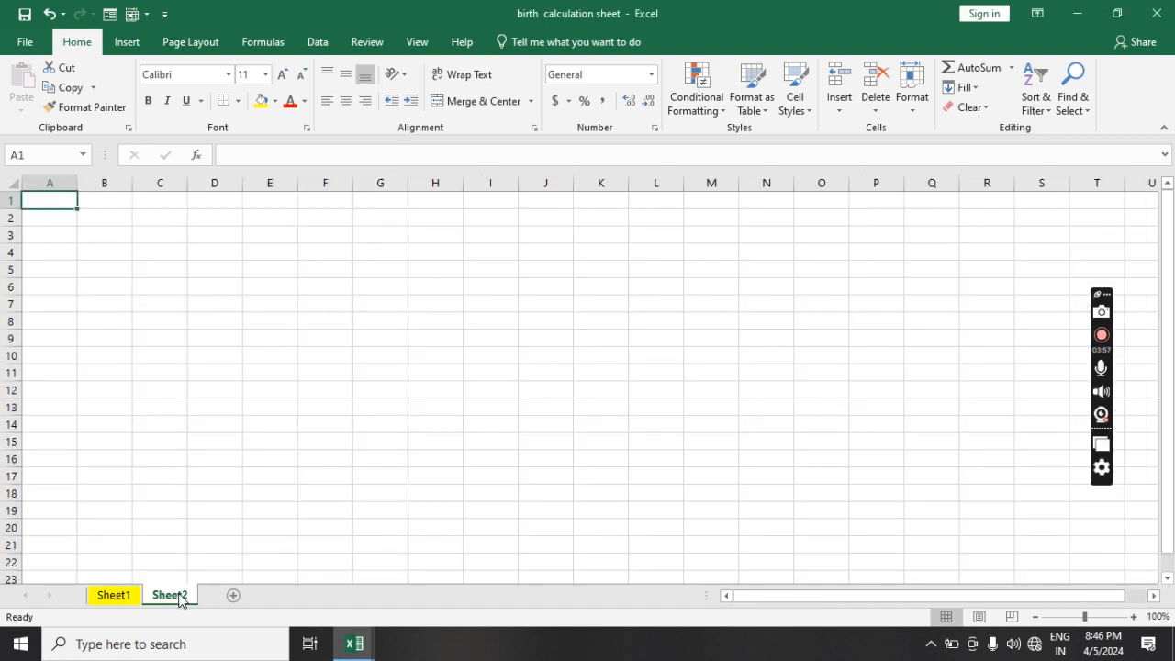
{"action": "left_click", "coordinate": [232, 595]}
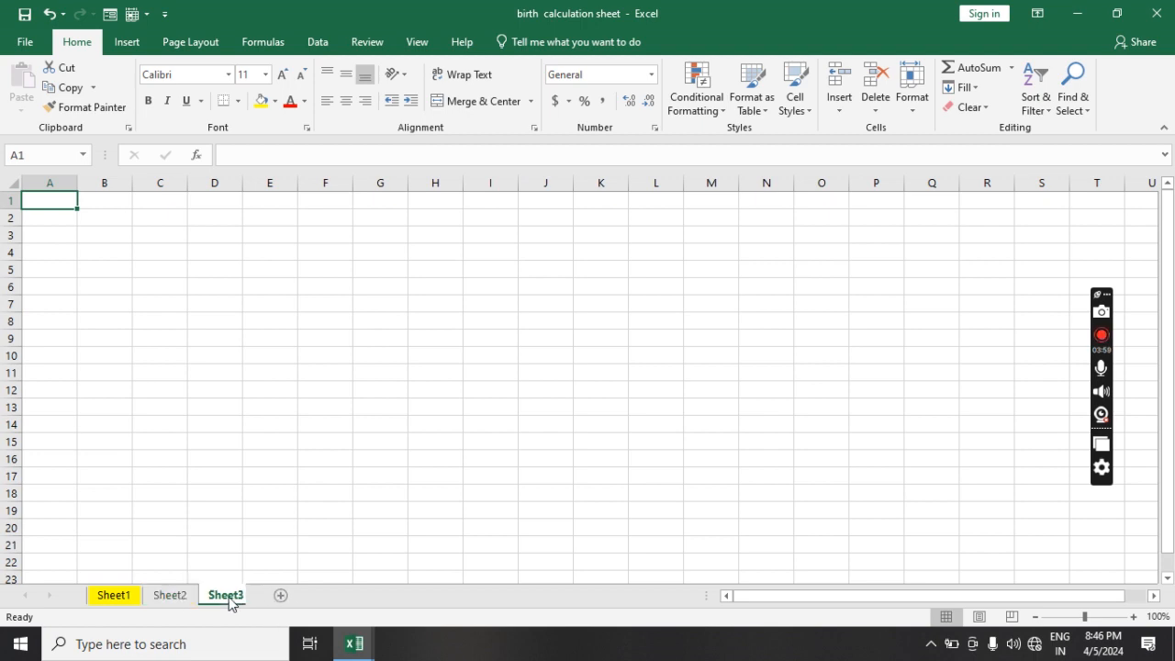
{"action": "left_click", "coordinate": [113, 595]}
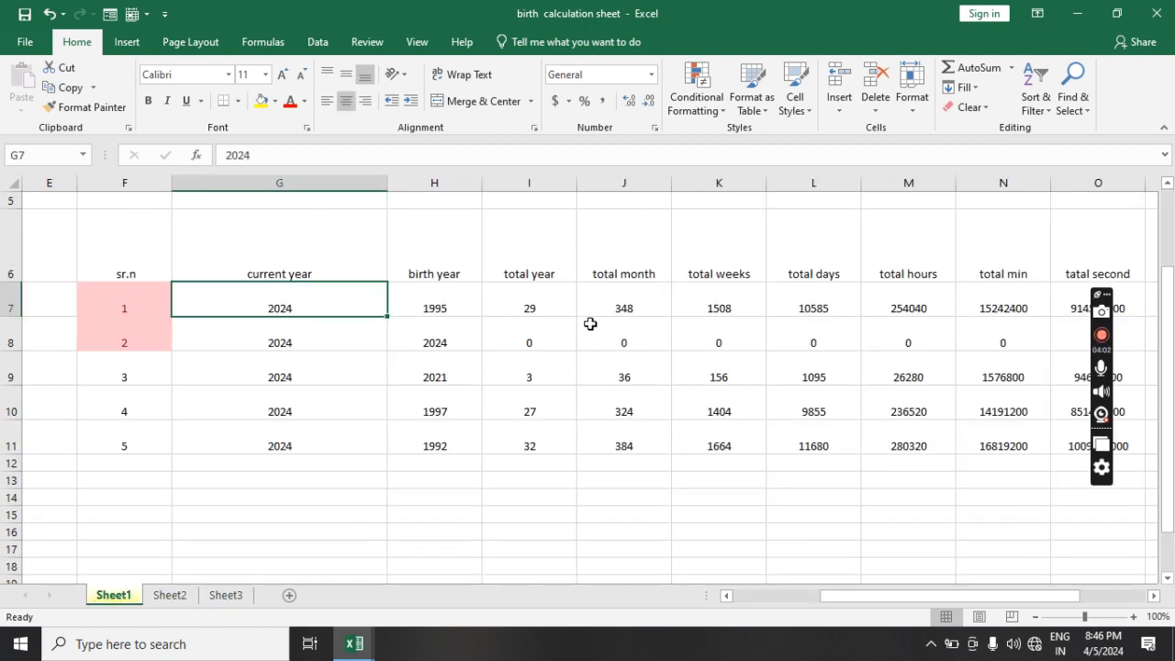
{"action": "left_click", "coordinate": [917, 108]}
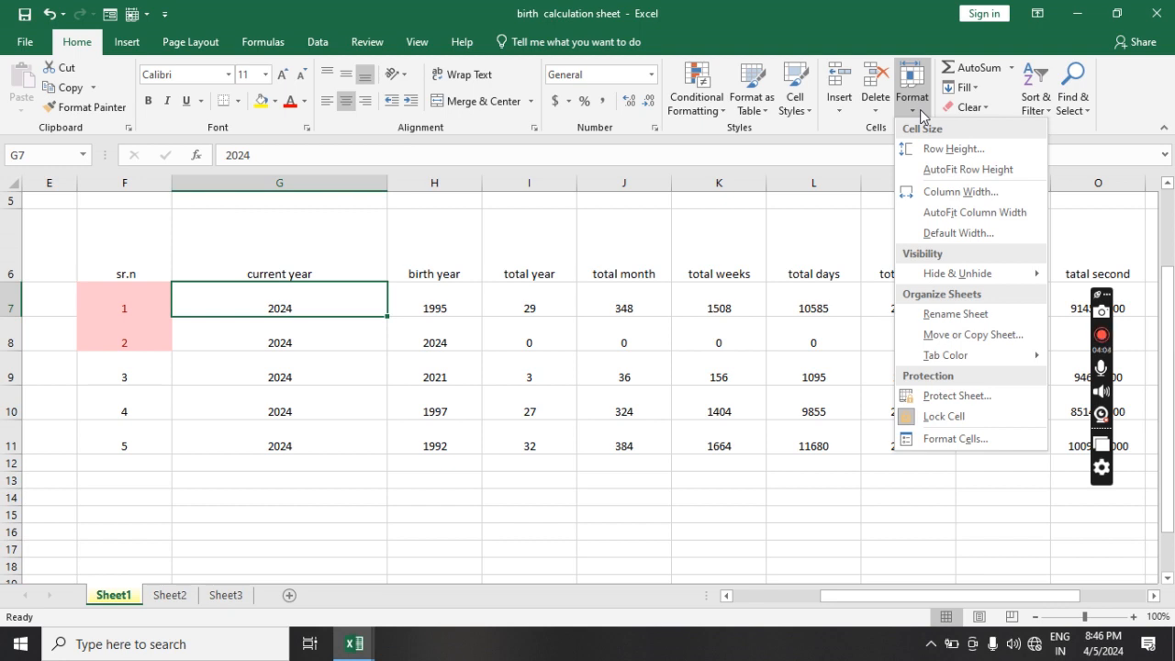
{"action": "mouse_move", "coordinate": [948, 272]}
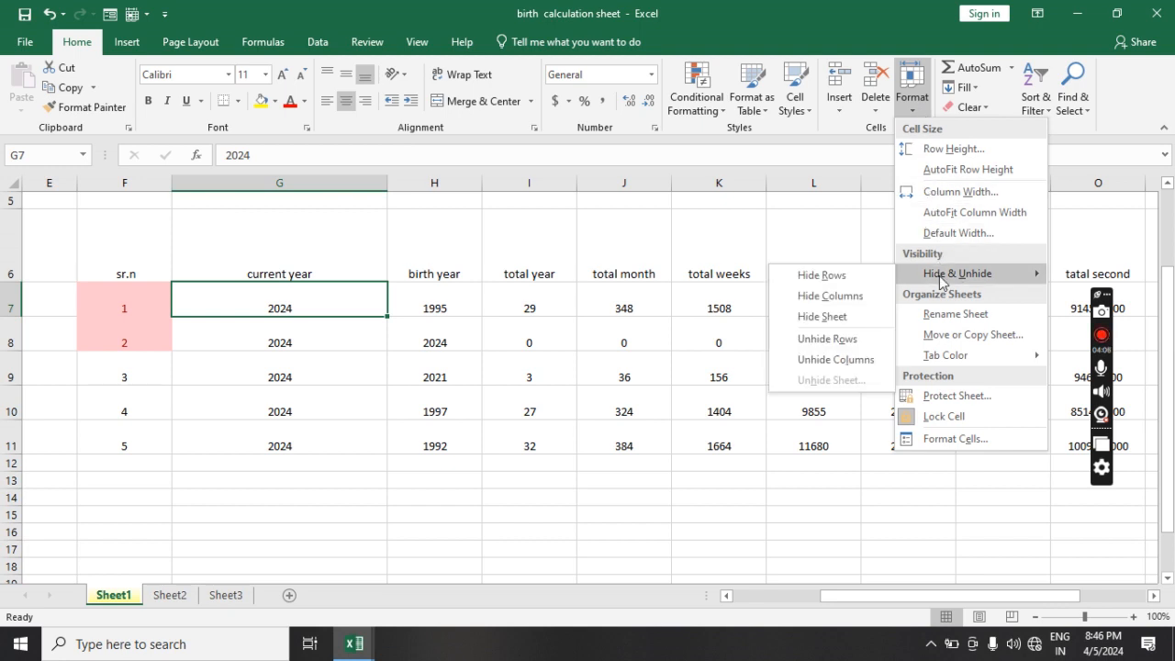
{"action": "left_click", "coordinate": [829, 316]}
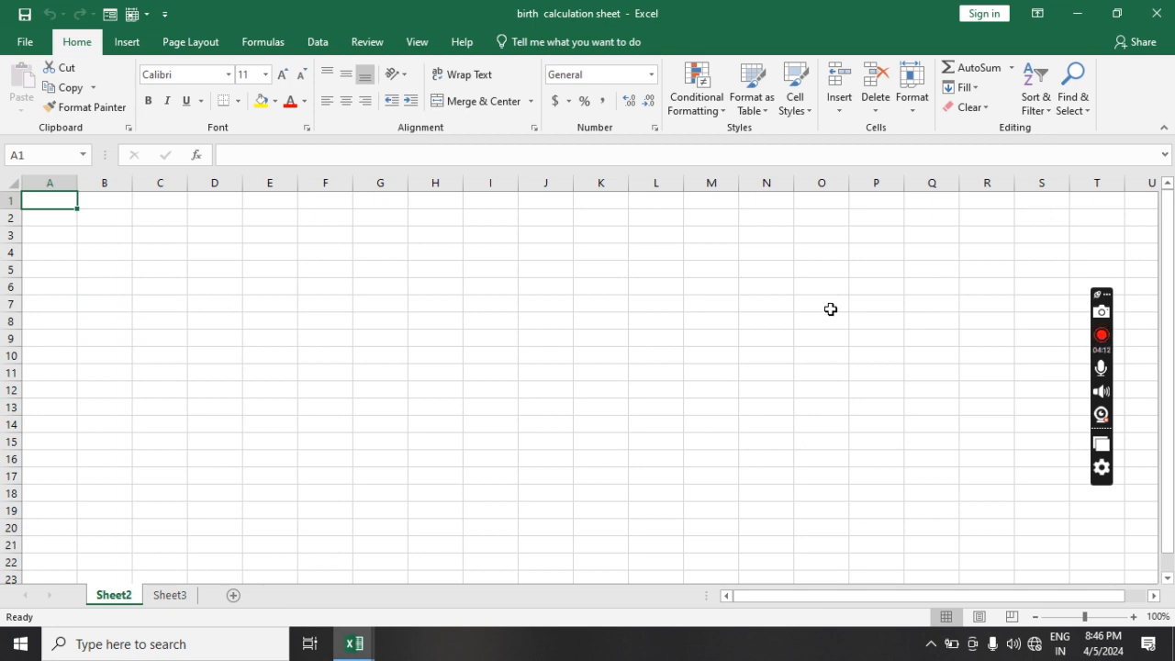
Unhide Sheet1 so the birth calculation table is available again.
{"action": "left_click", "coordinate": [906, 118]}
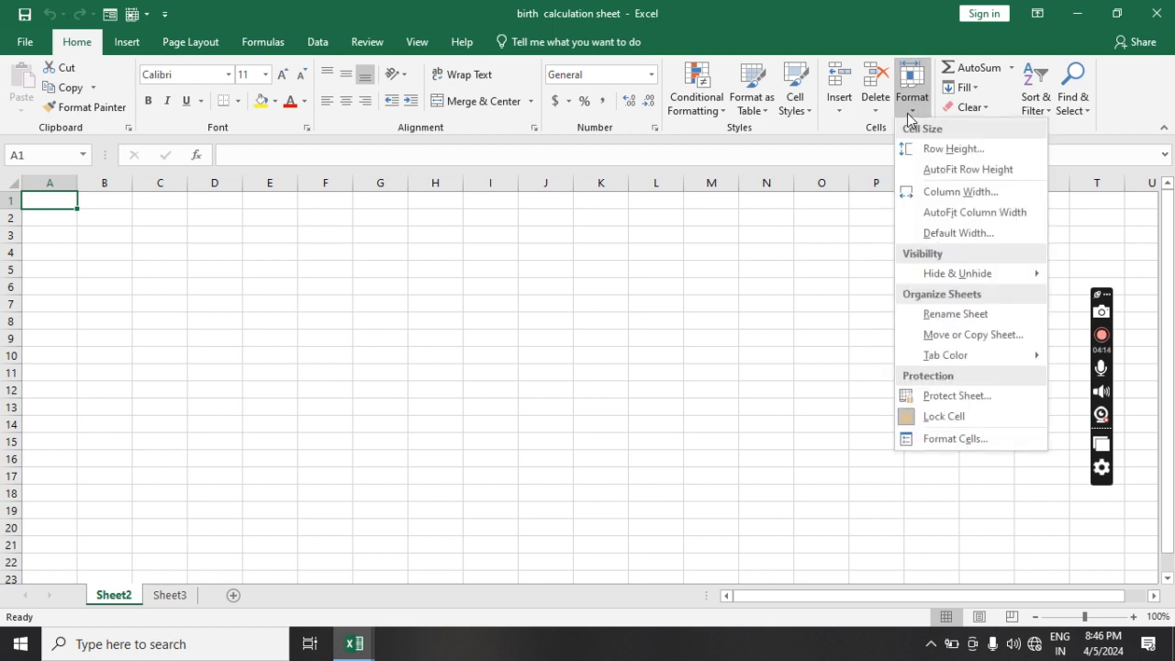
{"action": "mouse_move", "coordinate": [947, 273]}
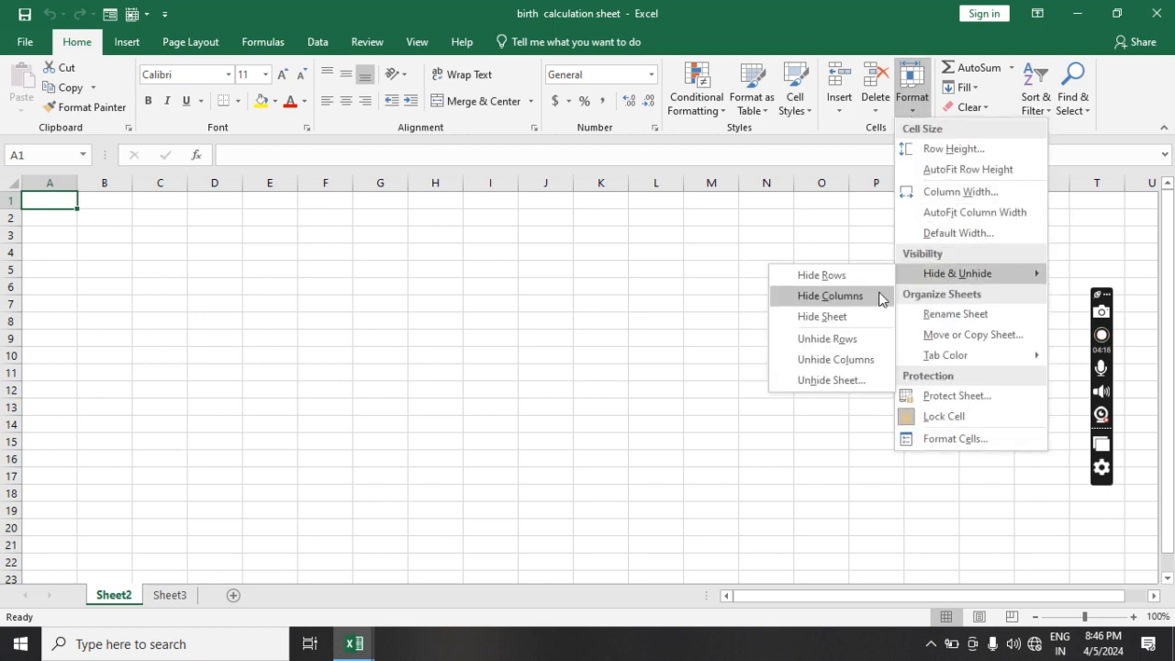
{"action": "left_click", "coordinate": [839, 387]}
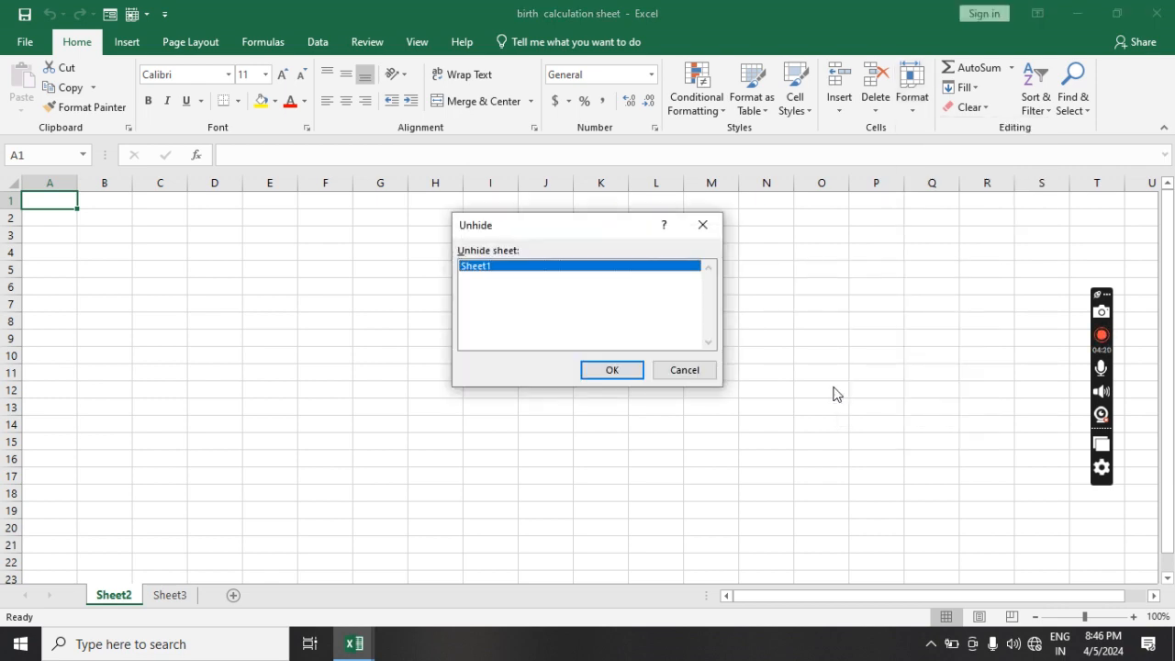
{"action": "left_click", "coordinate": [609, 370]}
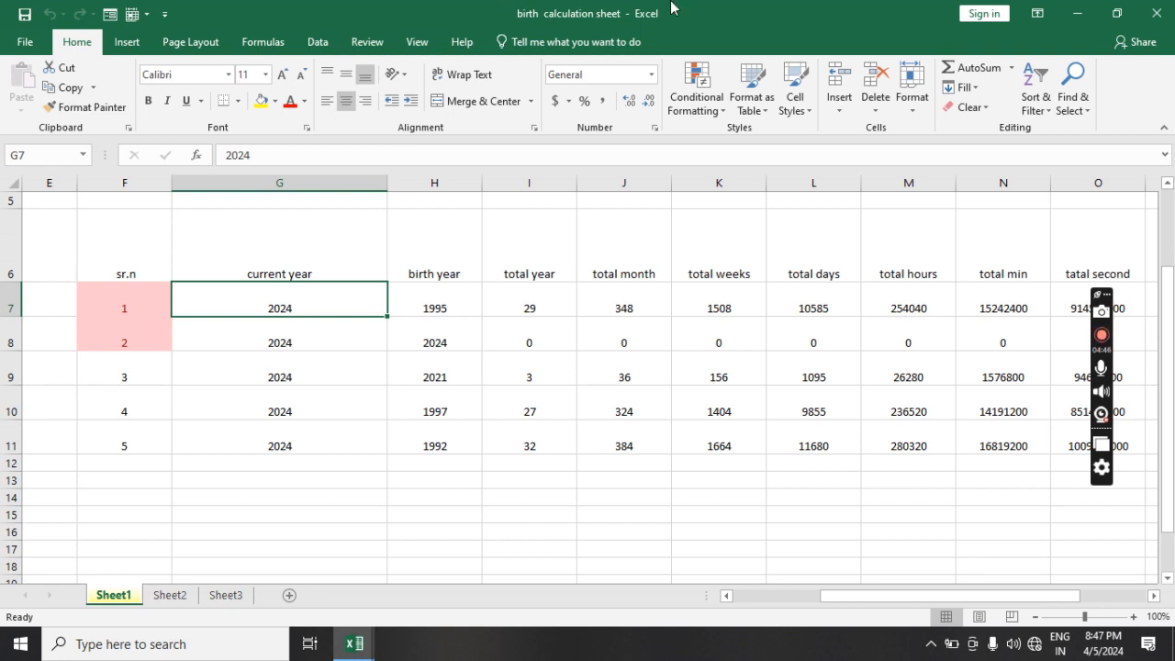
Open the cell format options for Sheet1.
{"action": "left_click", "coordinate": [909, 101]}
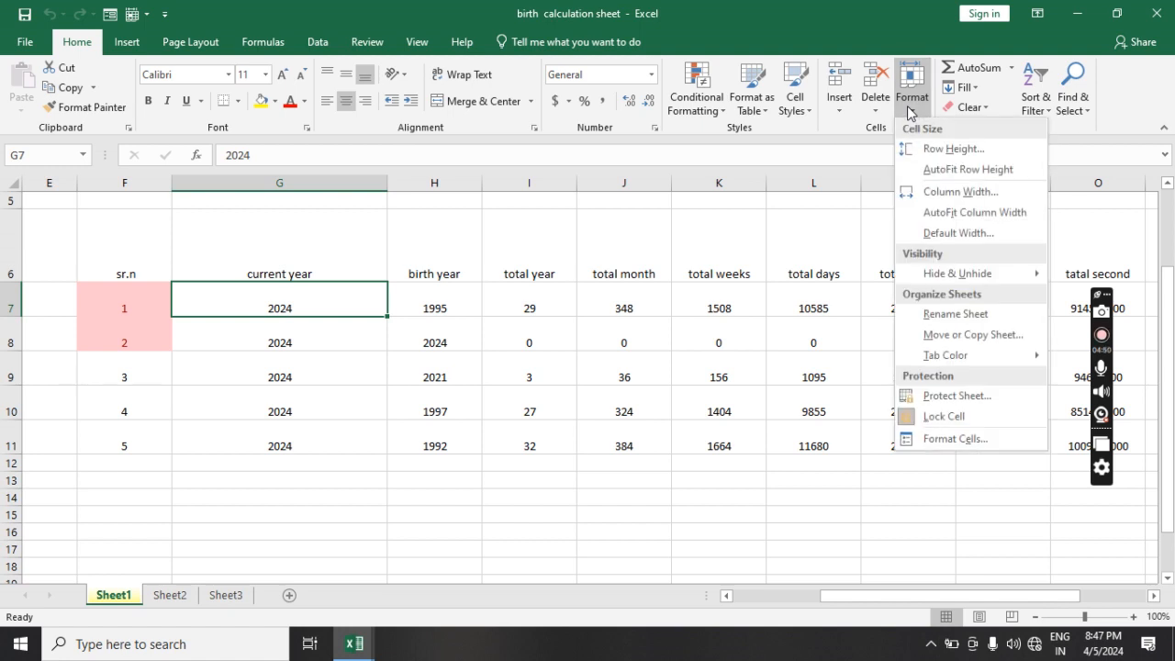